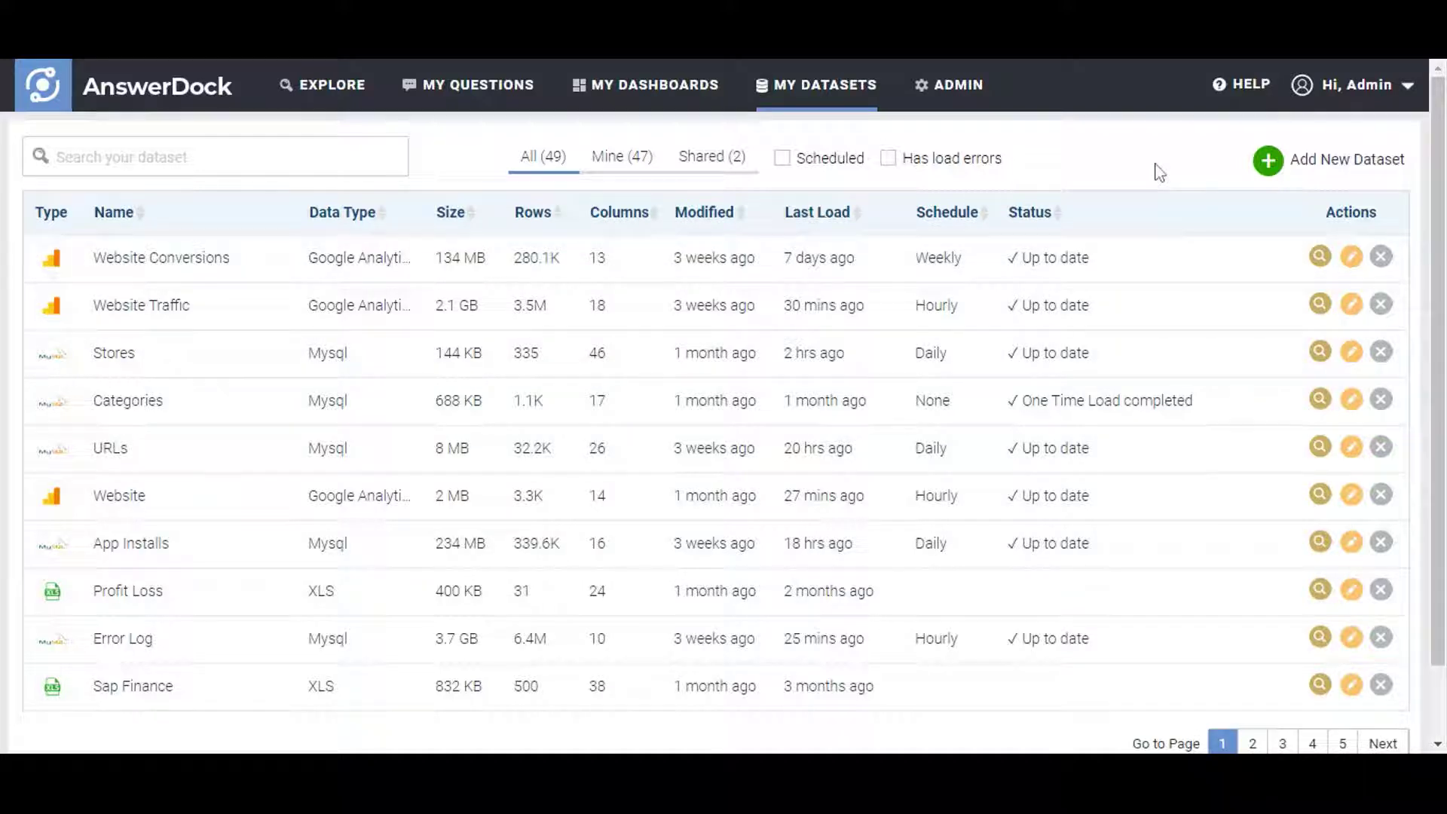
# Start adding a new dataset with CSV as the connection type
pyautogui.click(1315, 163)
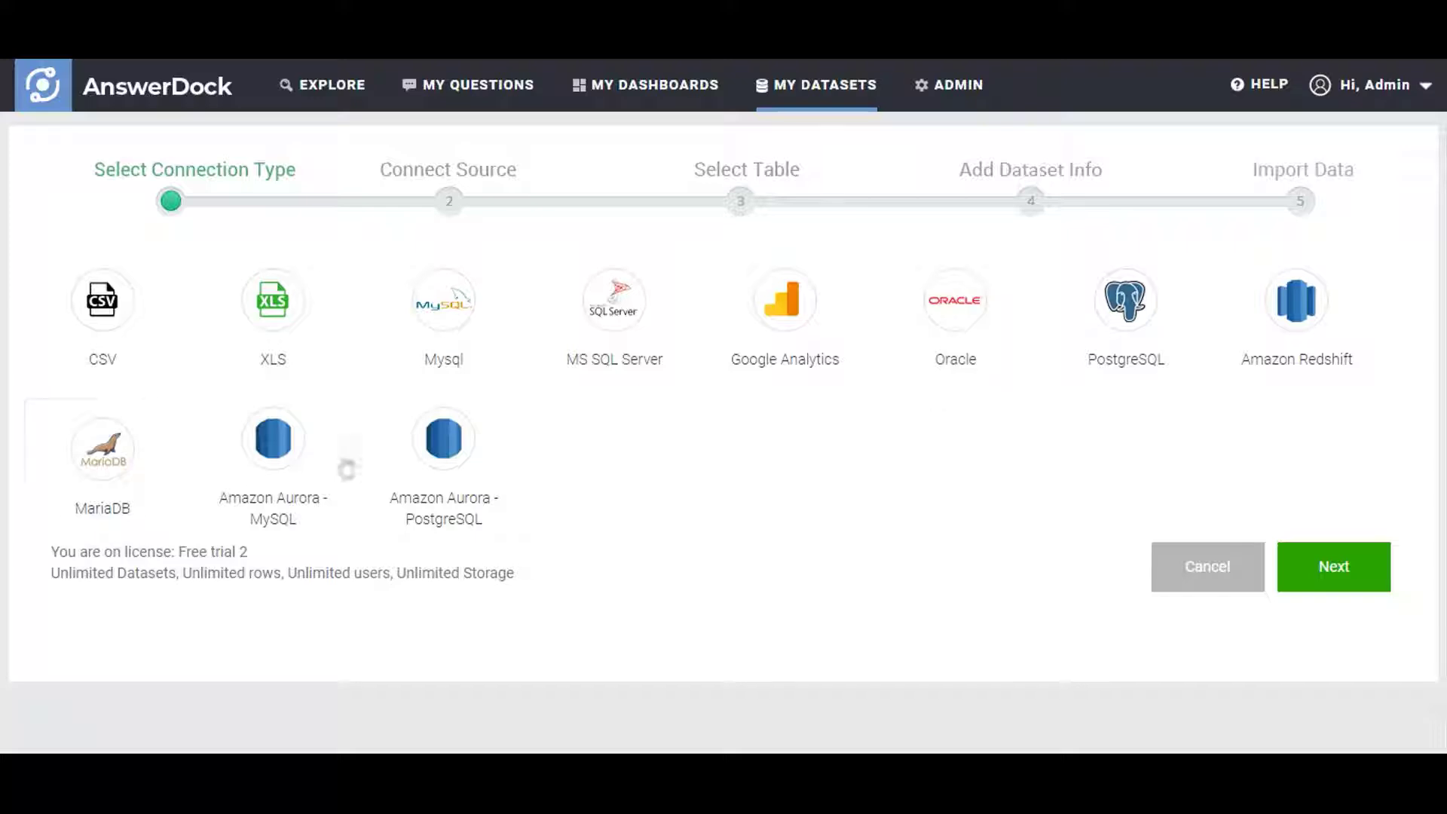
pyautogui.click(118, 345)
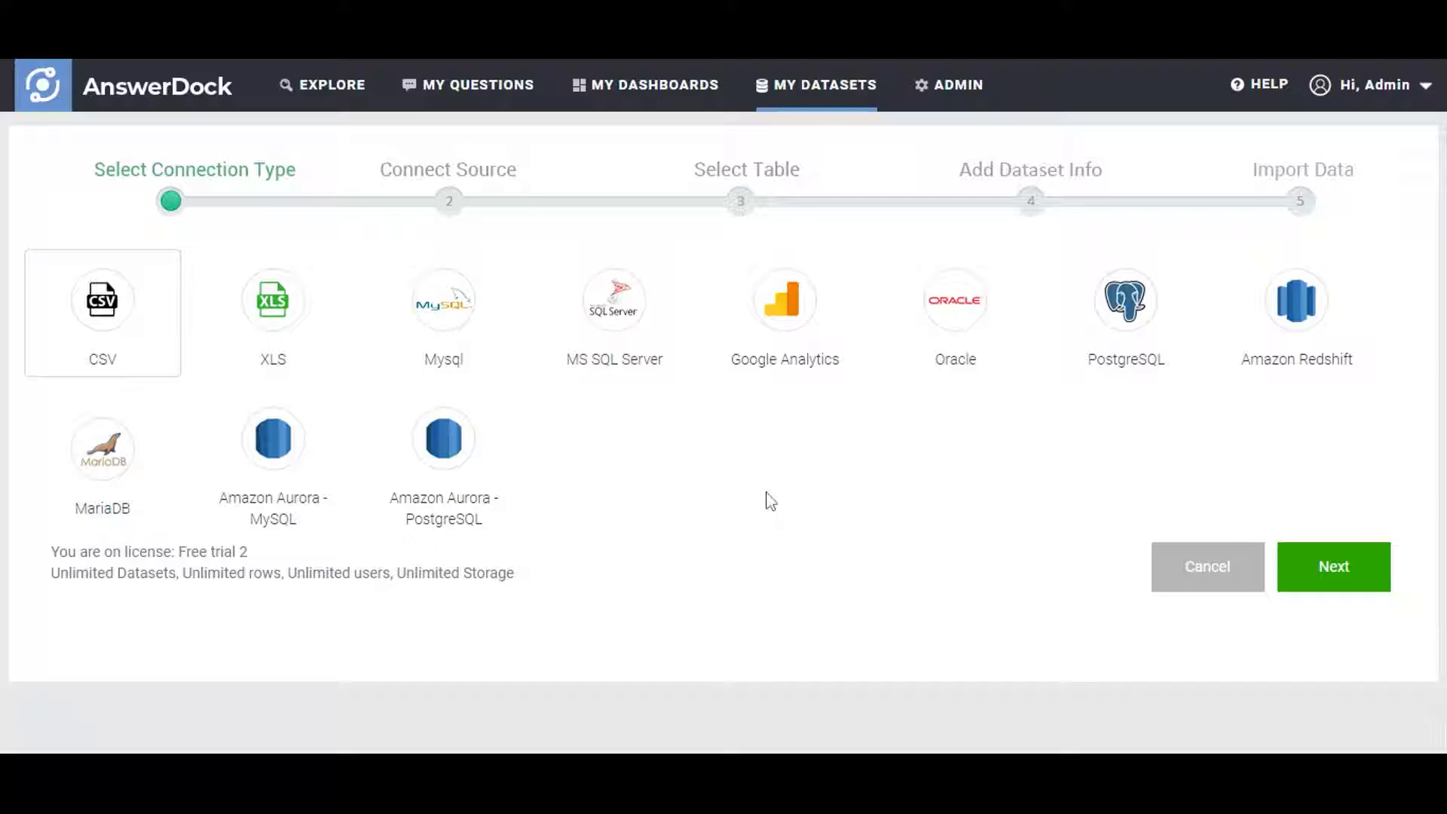
pyautogui.click(1360, 581)
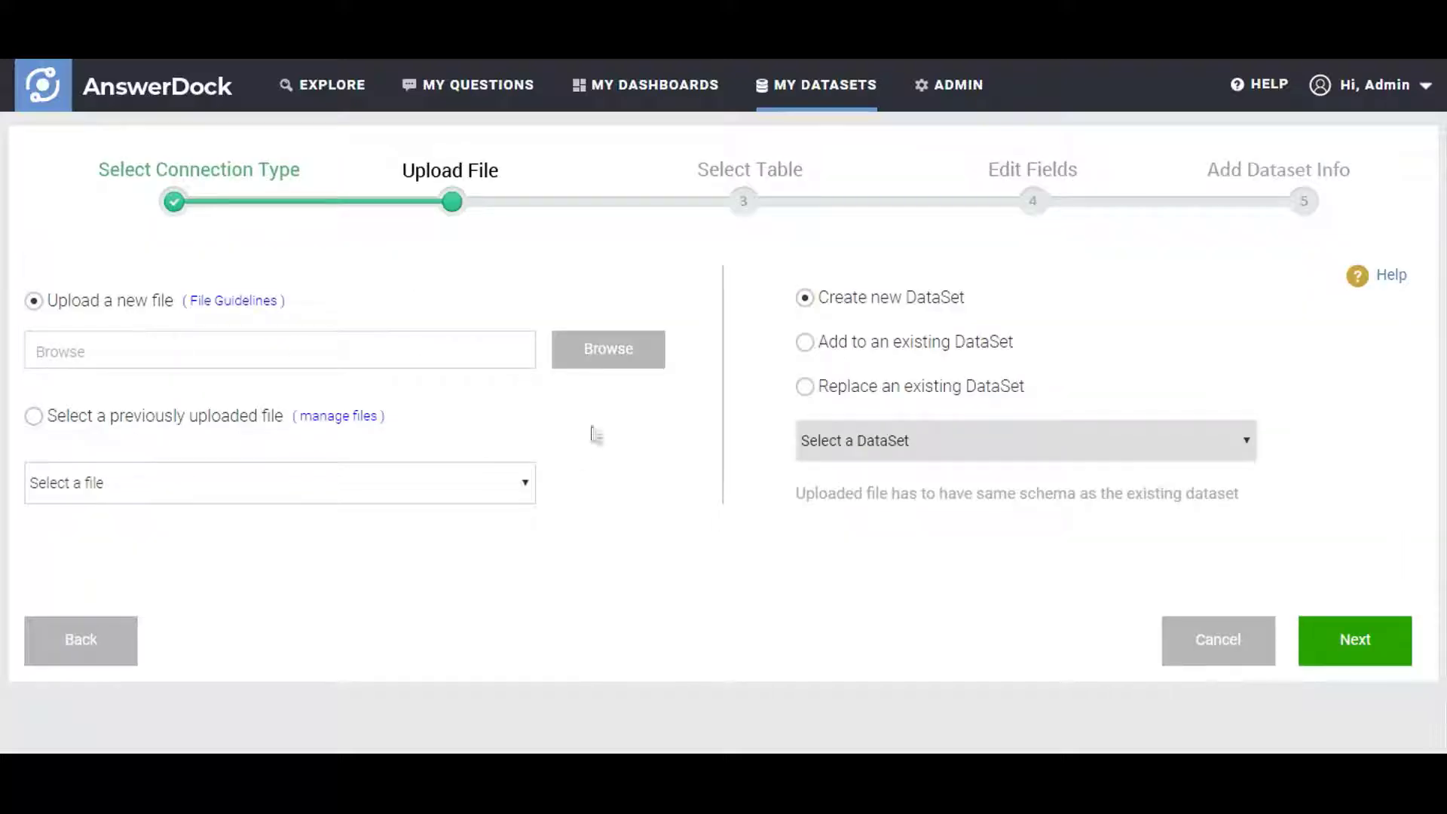
# Upload the file HR - Employees Dataset.csv for a new dataset and proceed to the table selection
pyautogui.click(510, 355)
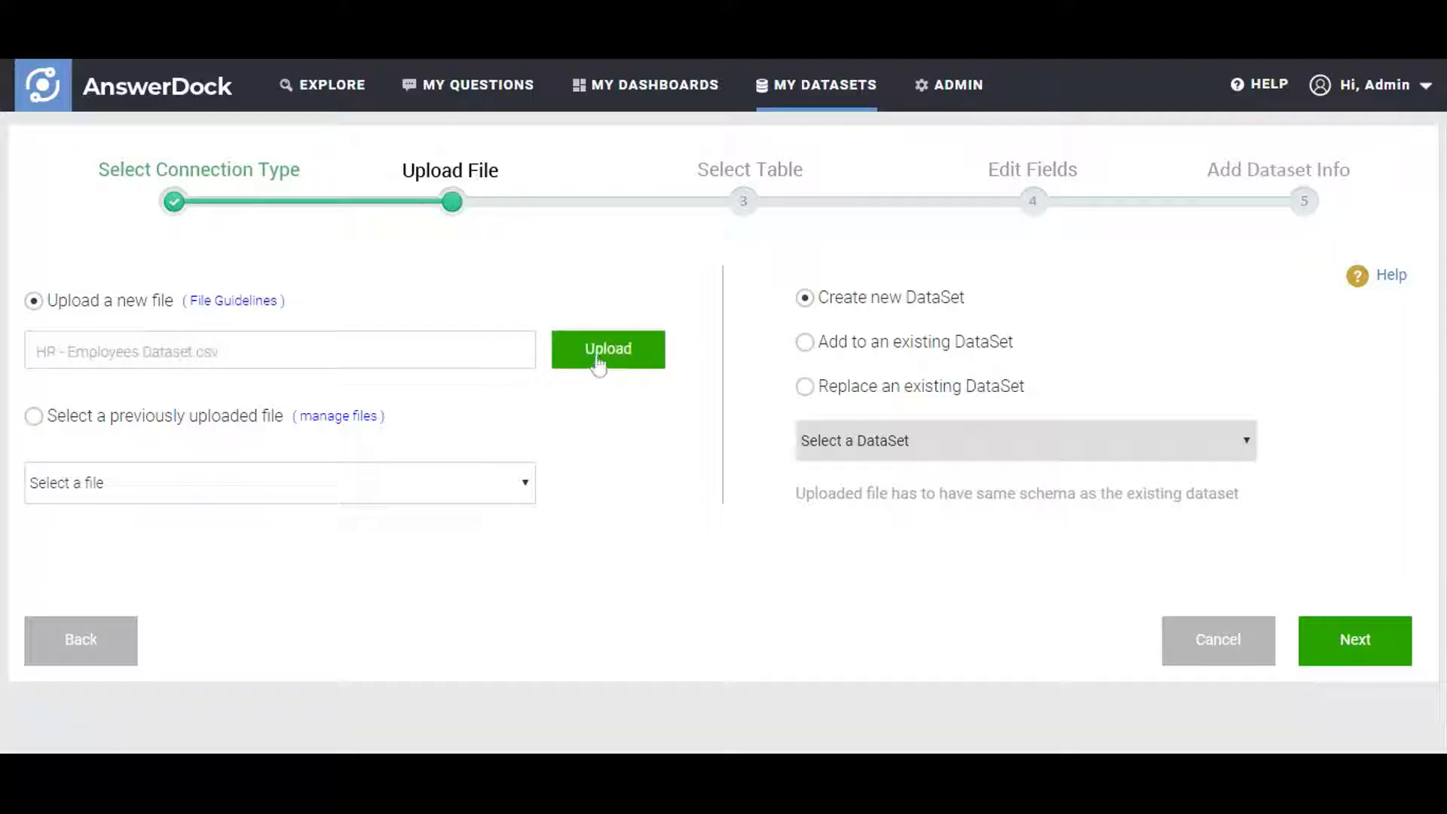
pyautogui.click(598, 360)
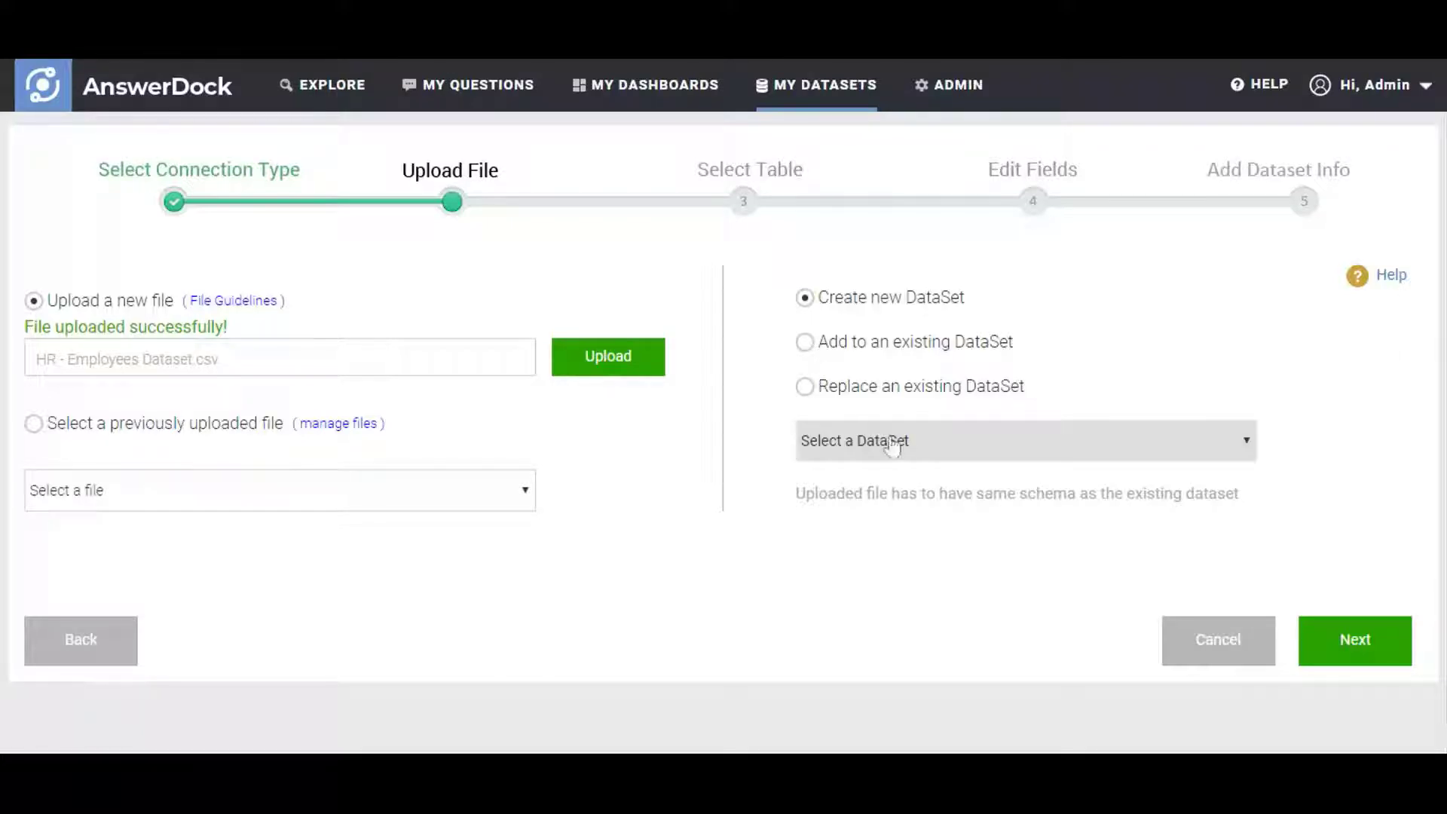
pyautogui.click(1369, 647)
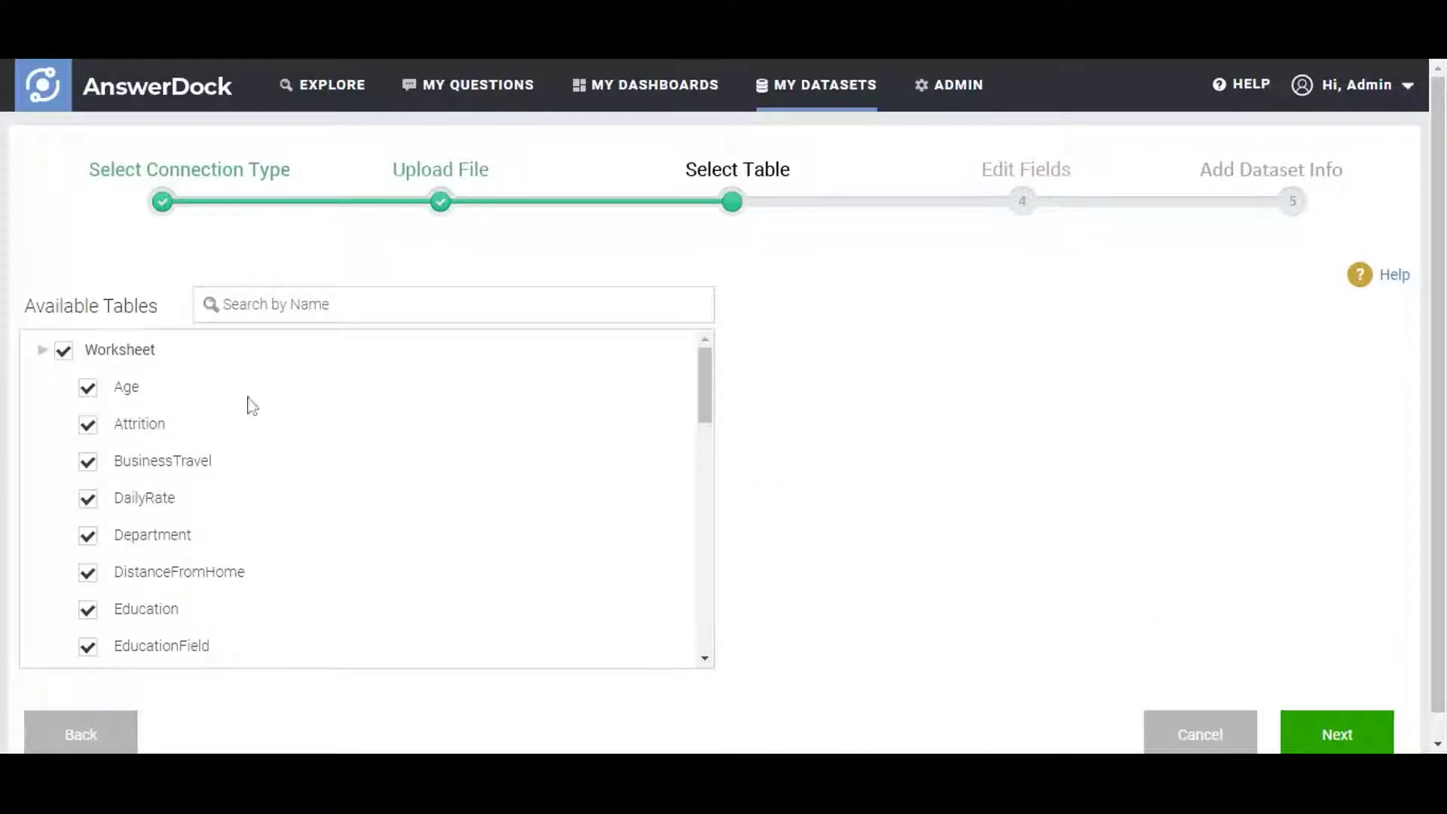
# Review the Worksheet columns, keep all of them selected and proceed to editing the fields
pyautogui.scroll(-10, 212, 431)
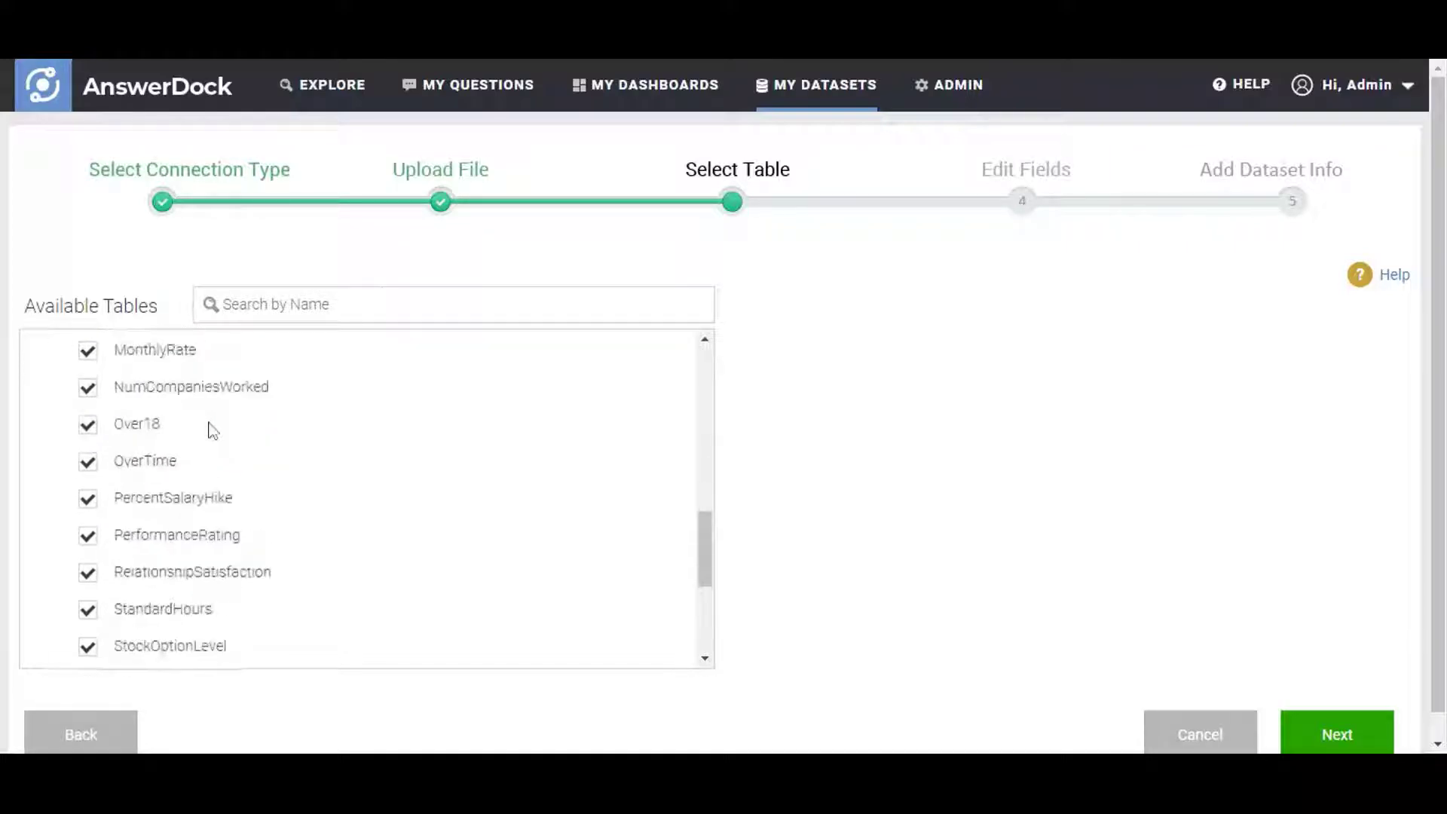
pyautogui.scroll(-5, 213, 430)
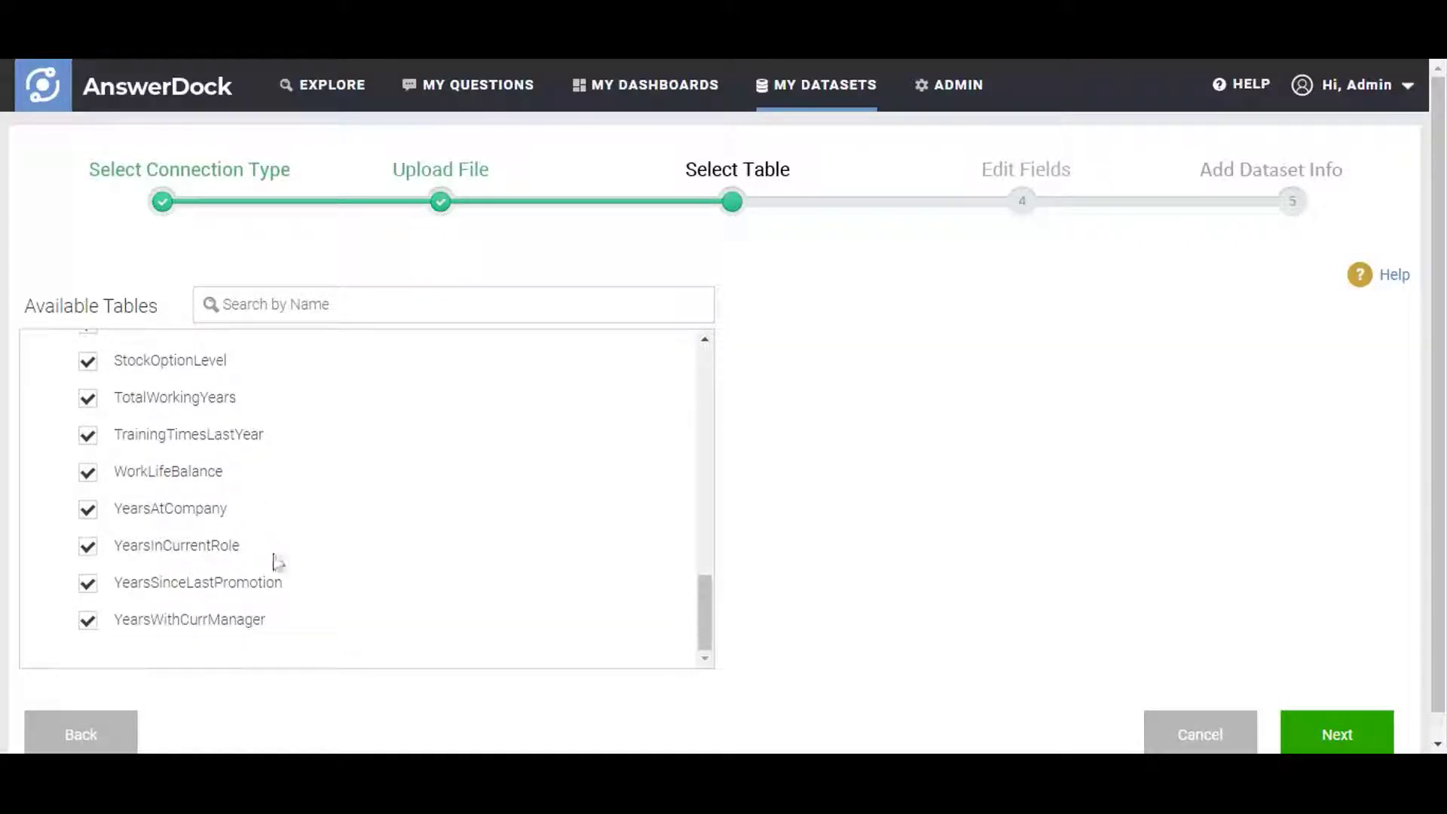
pyautogui.scroll(13, 316, 588)
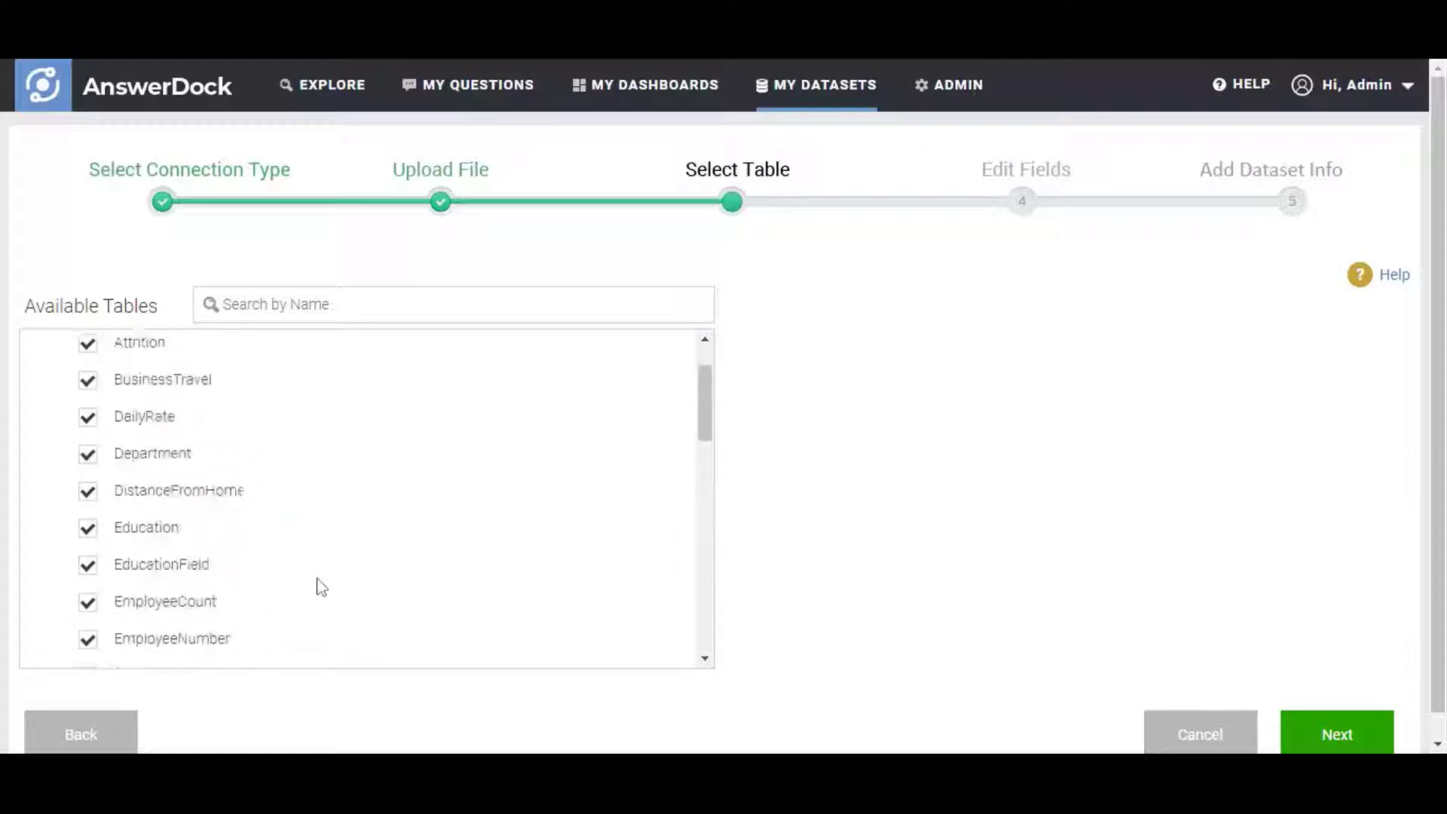
pyautogui.scroll(2, 322, 587)
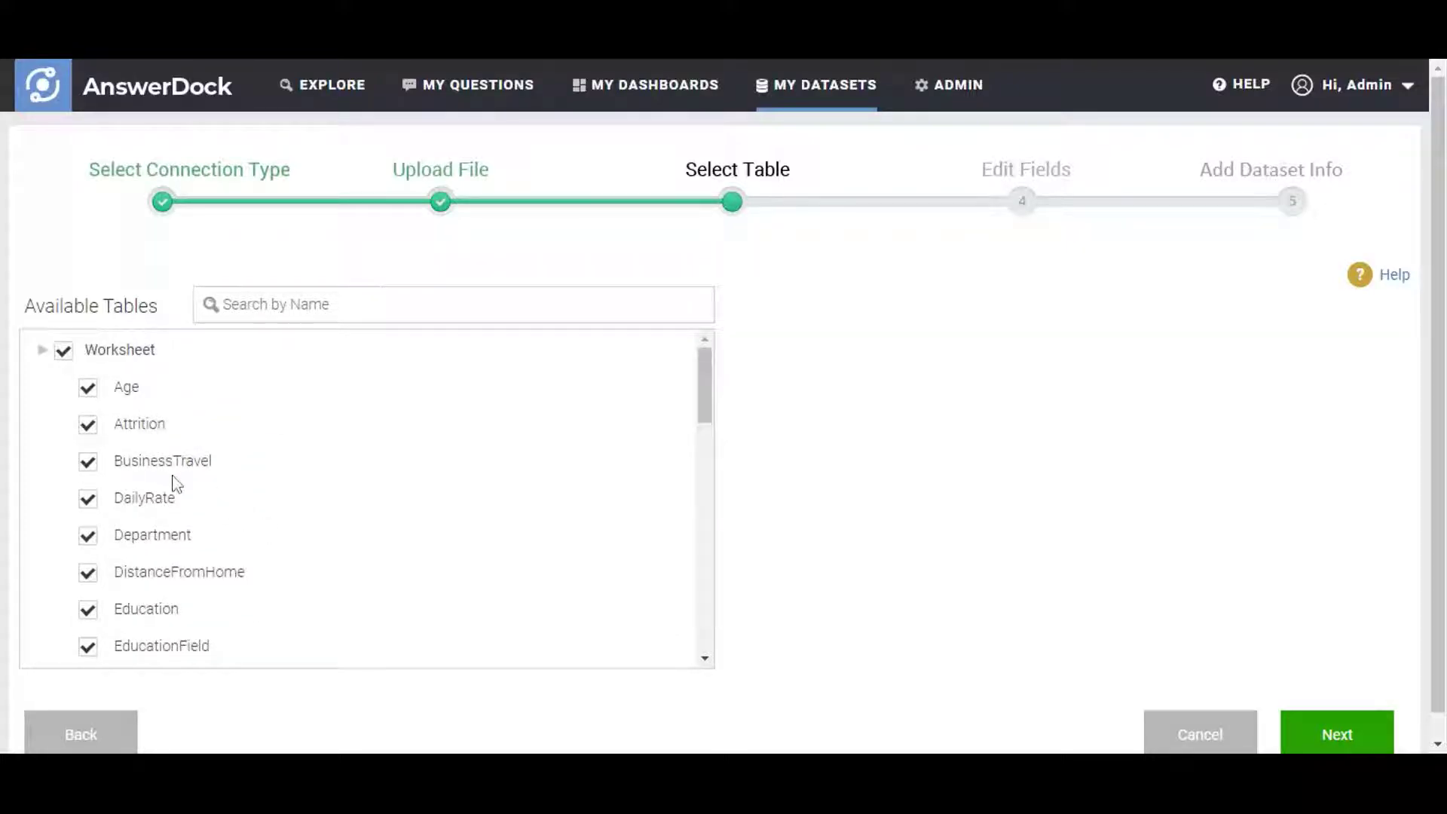
pyautogui.click(1359, 723)
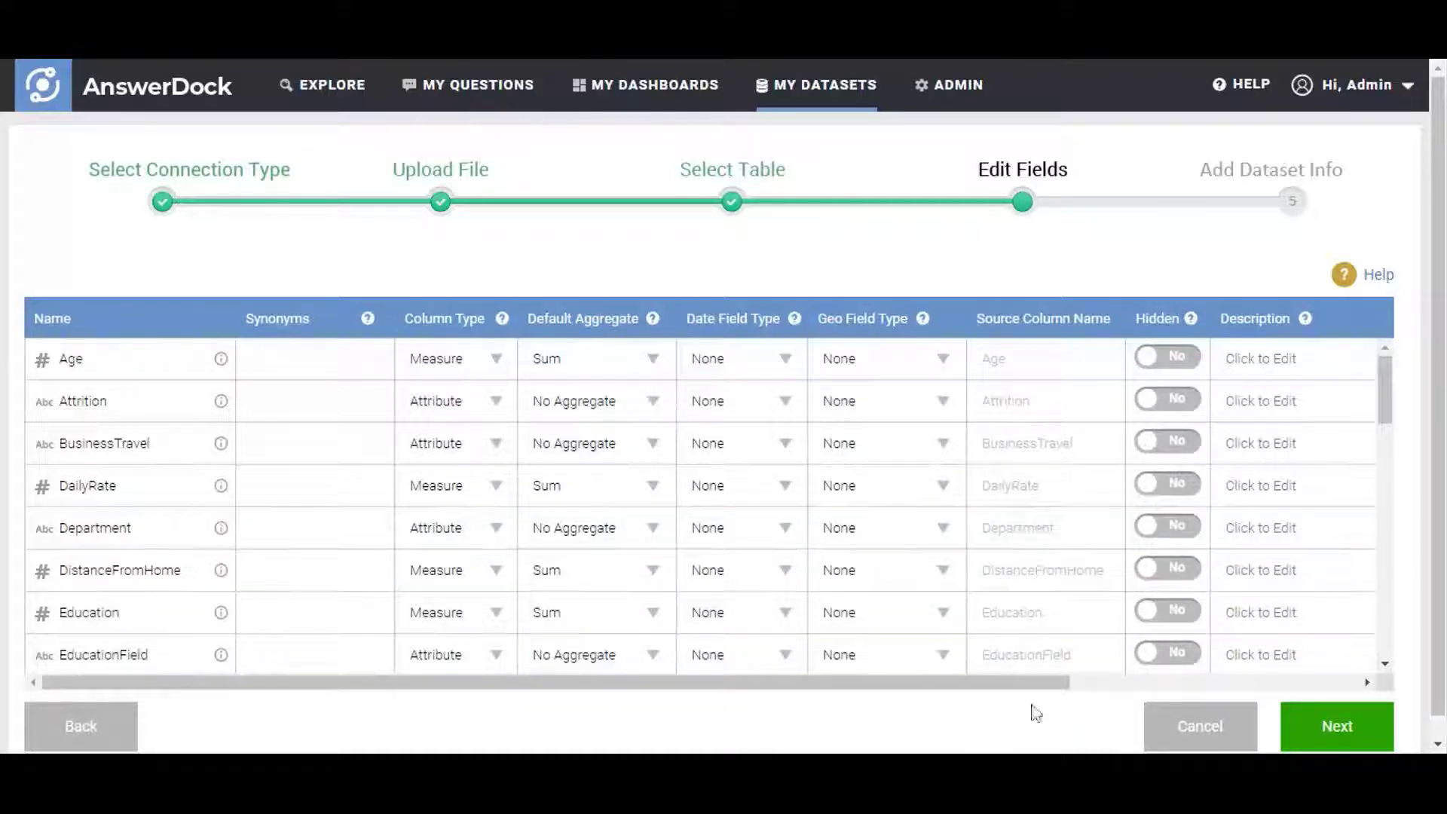
# Rename the Age field to employee Age with the synonym age, and give the Department field the synonym division
pyautogui.moveTo(1025, 683); pyautogui.dragTo(689, 689)
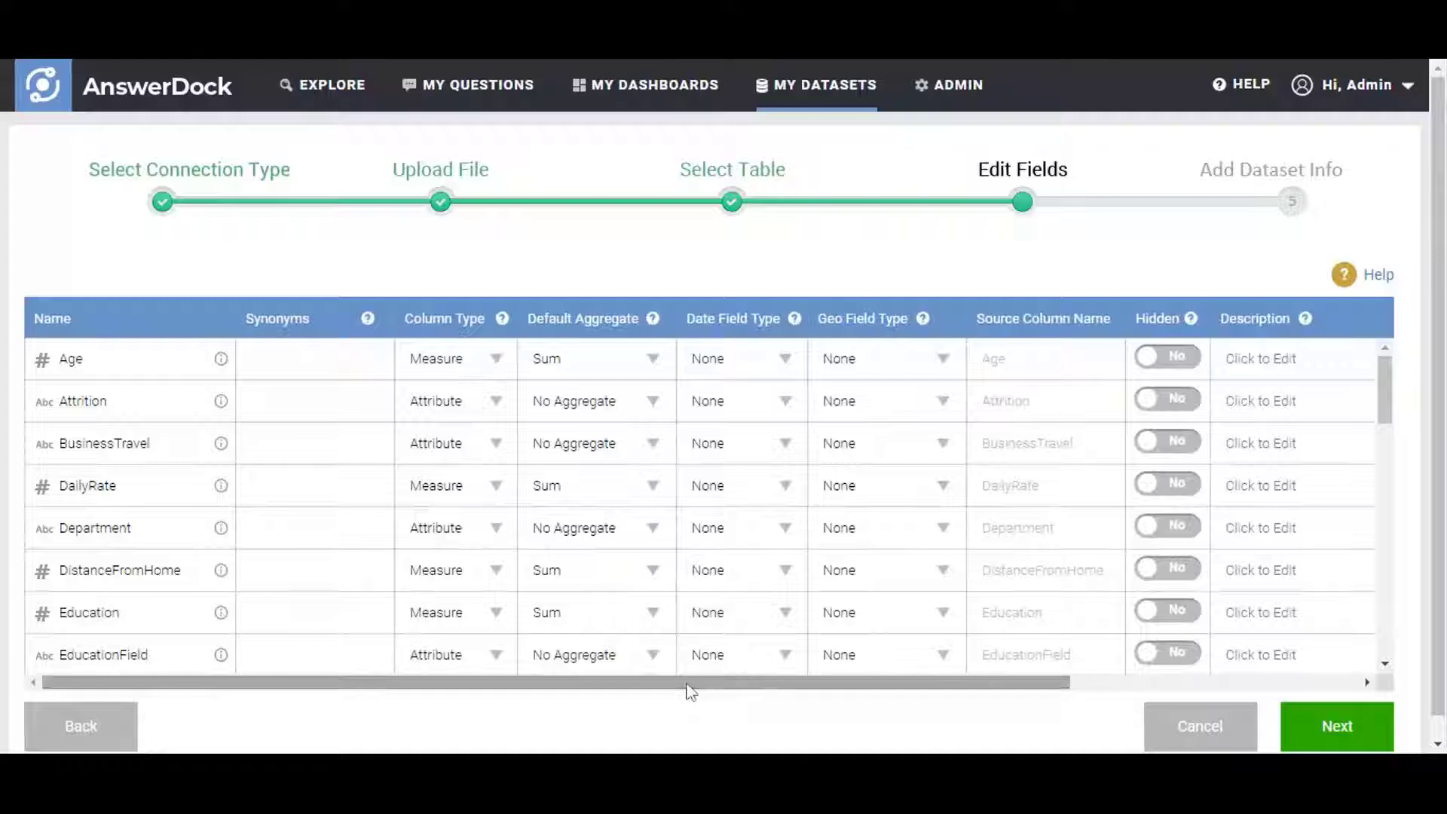
pyautogui.click(249, 382)
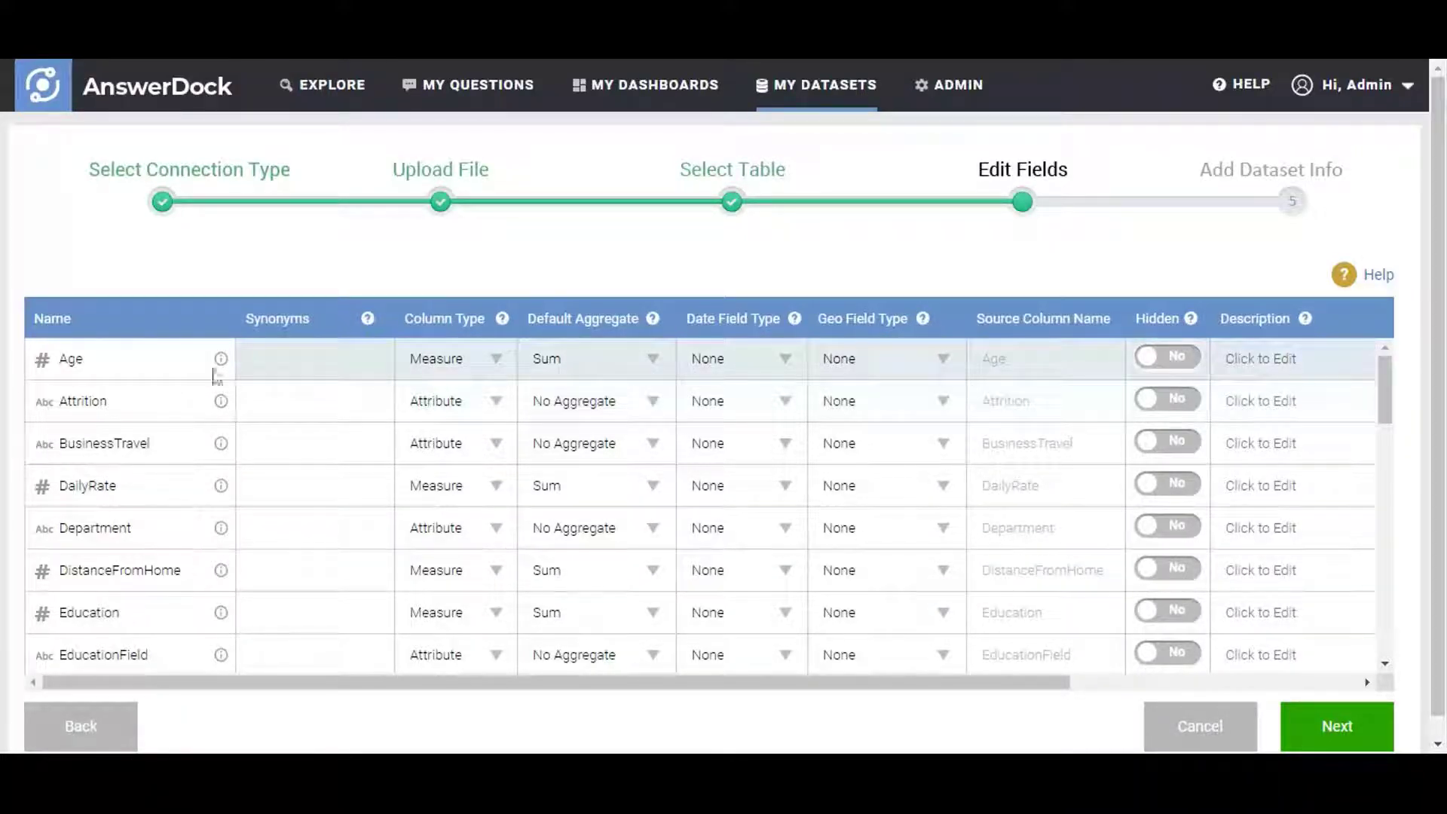
pyautogui.write('employee')
pyautogui.click(259, 376)
pyautogui.write('age')
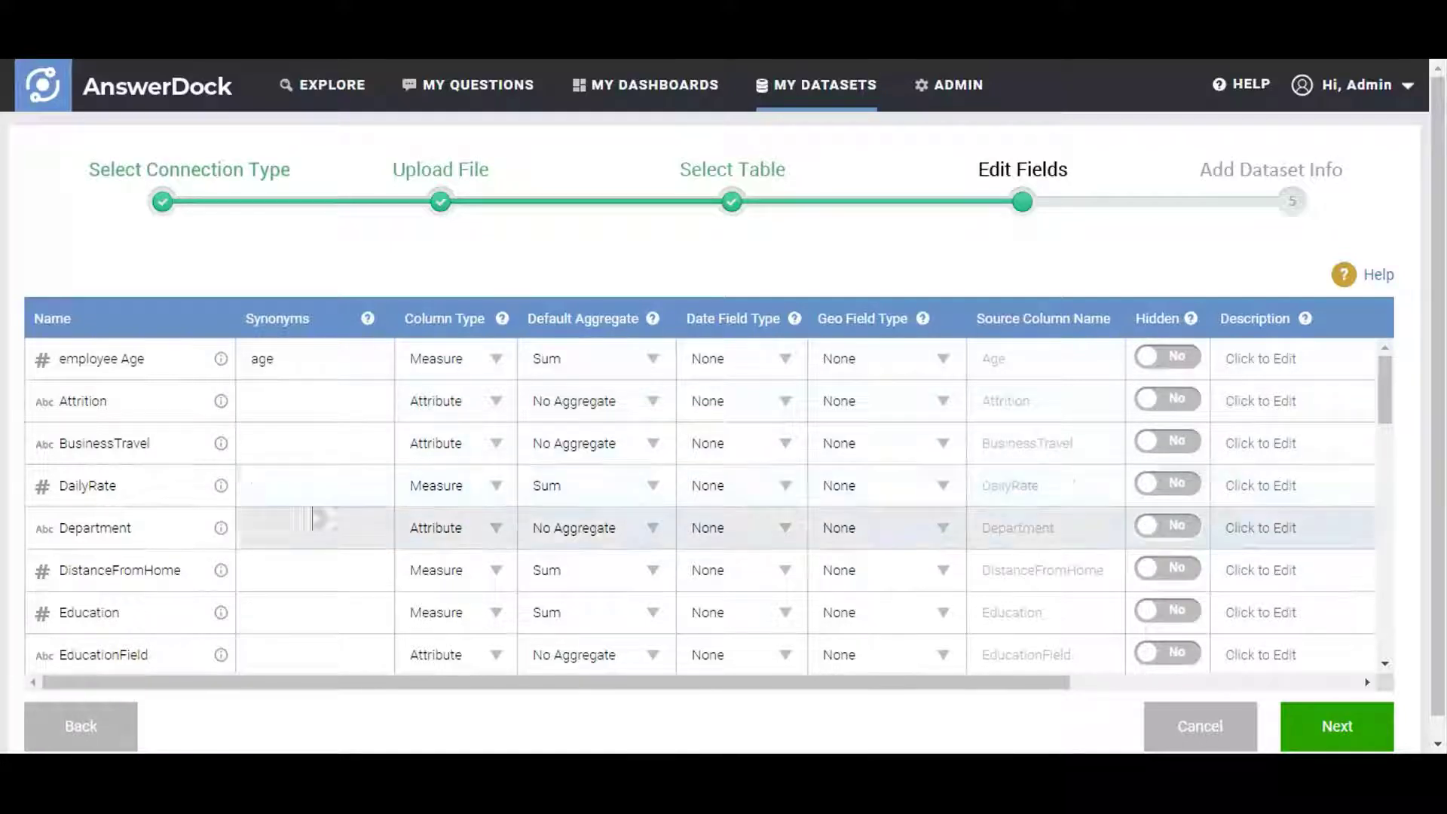
pyautogui.click(314, 526)
pyautogui.write('division')
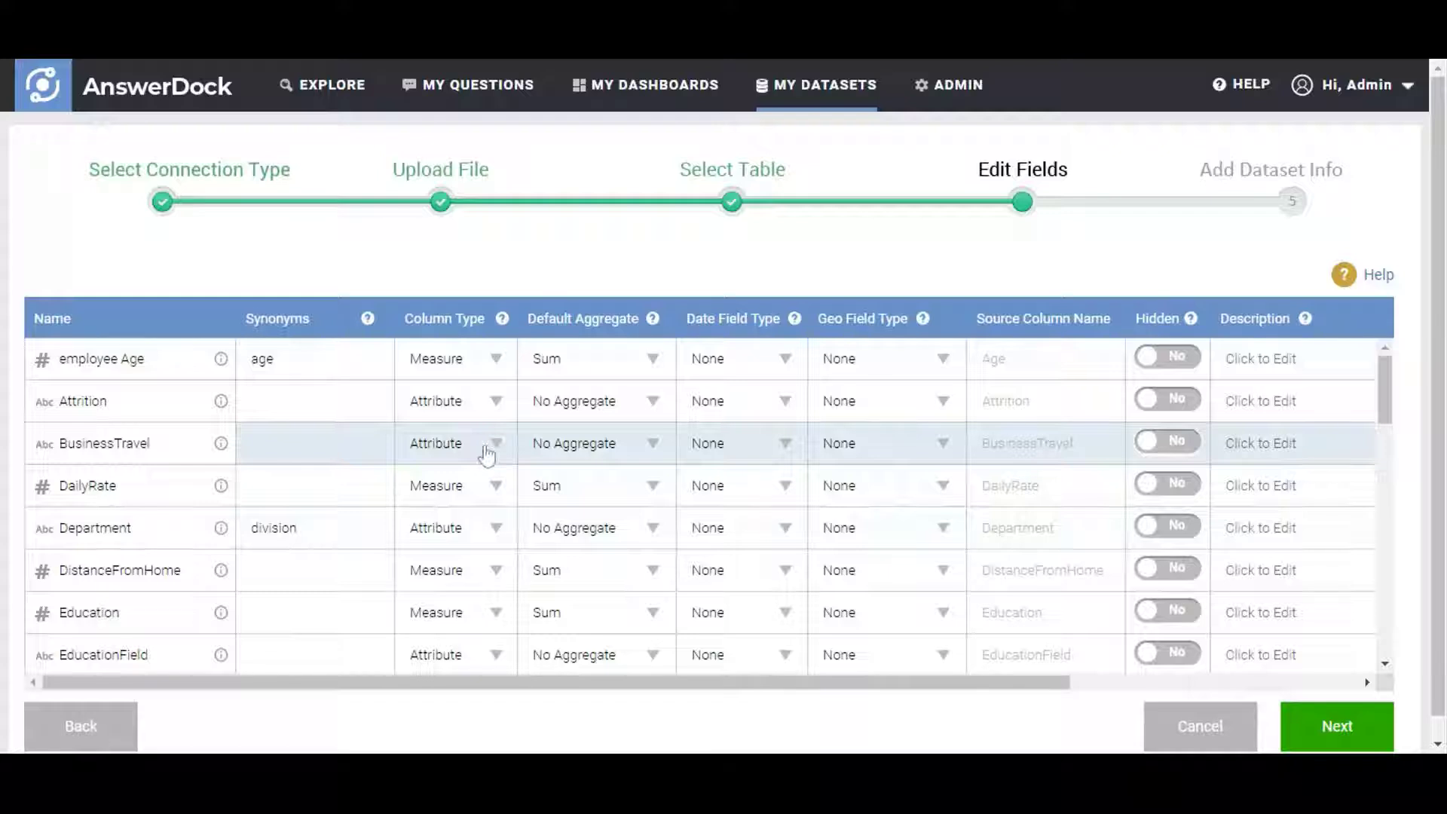
# Set the default aggregate of the MonthlyRate field to Average
pyautogui.moveTo(224, 533)
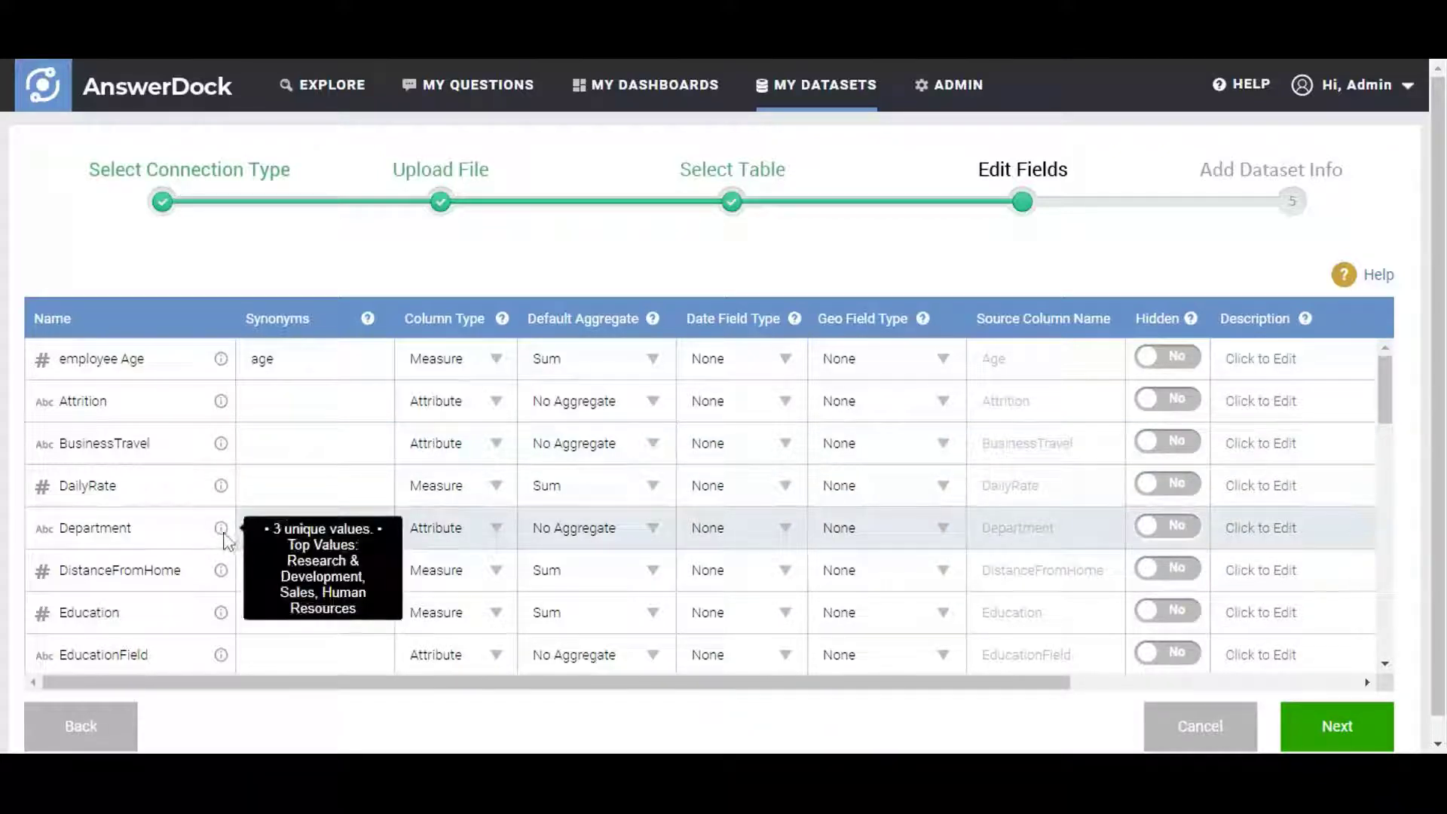
pyautogui.moveTo(223, 457)
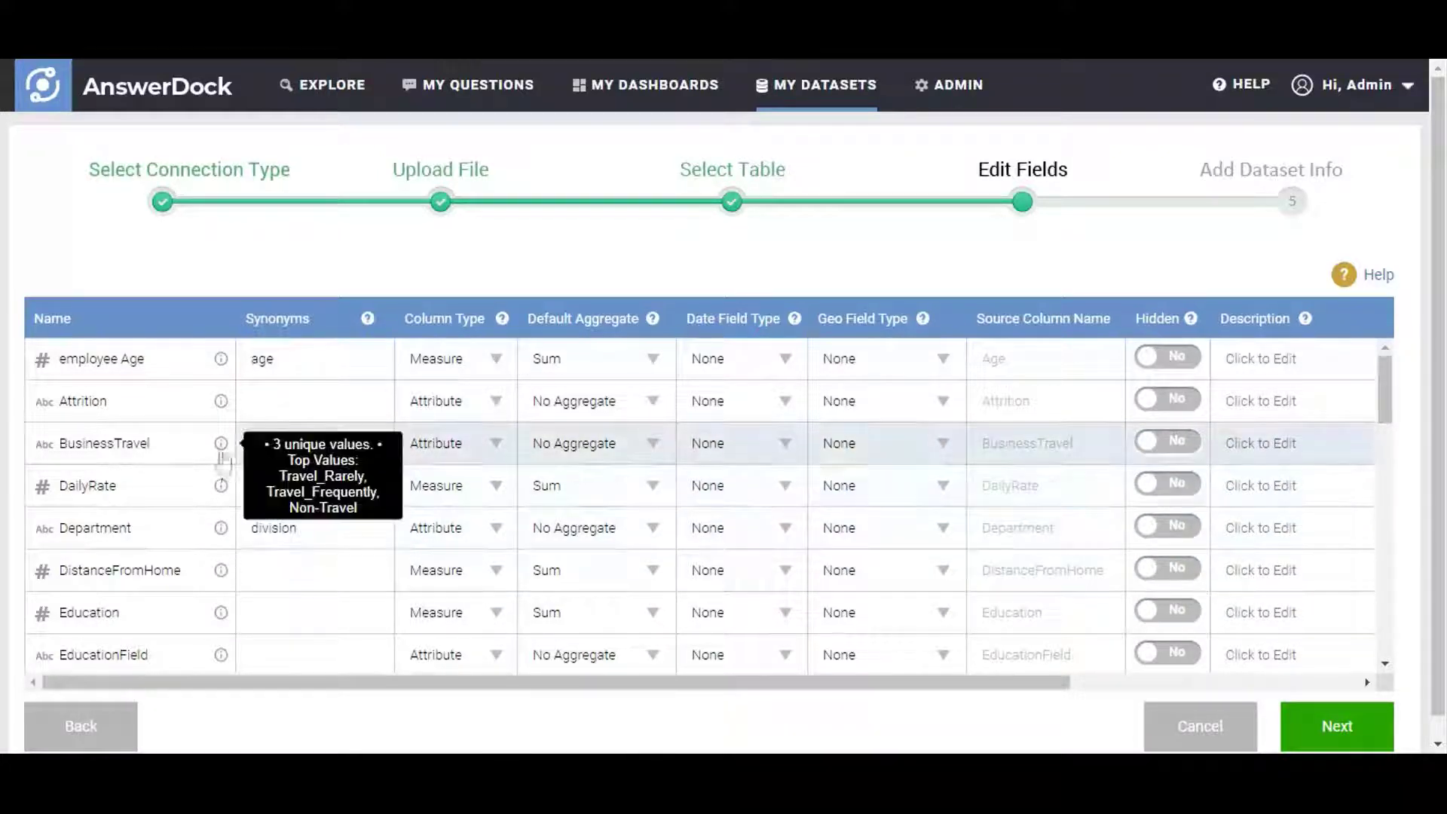
pyautogui.moveTo(223, 404)
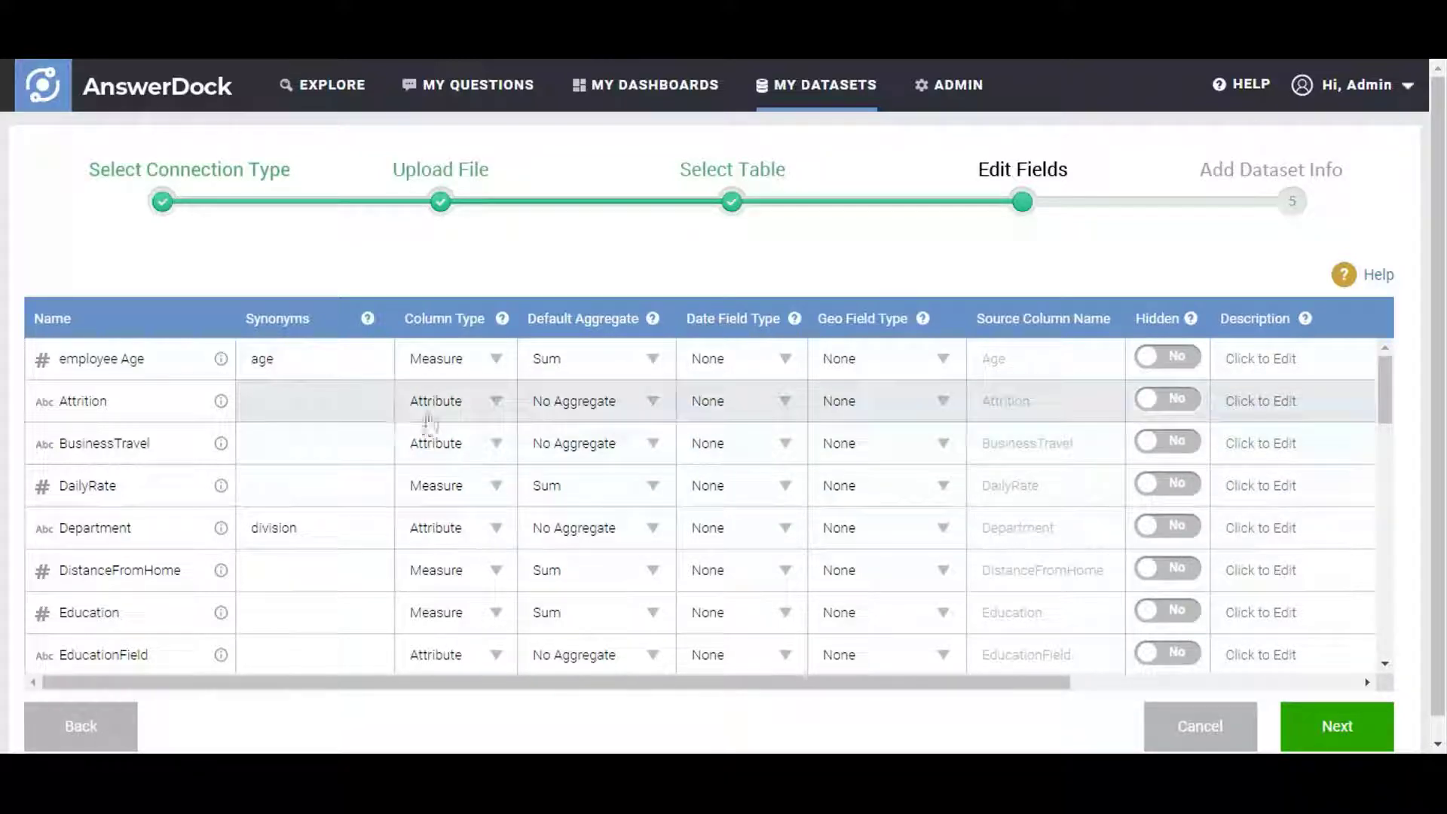
pyautogui.moveTo(222, 487)
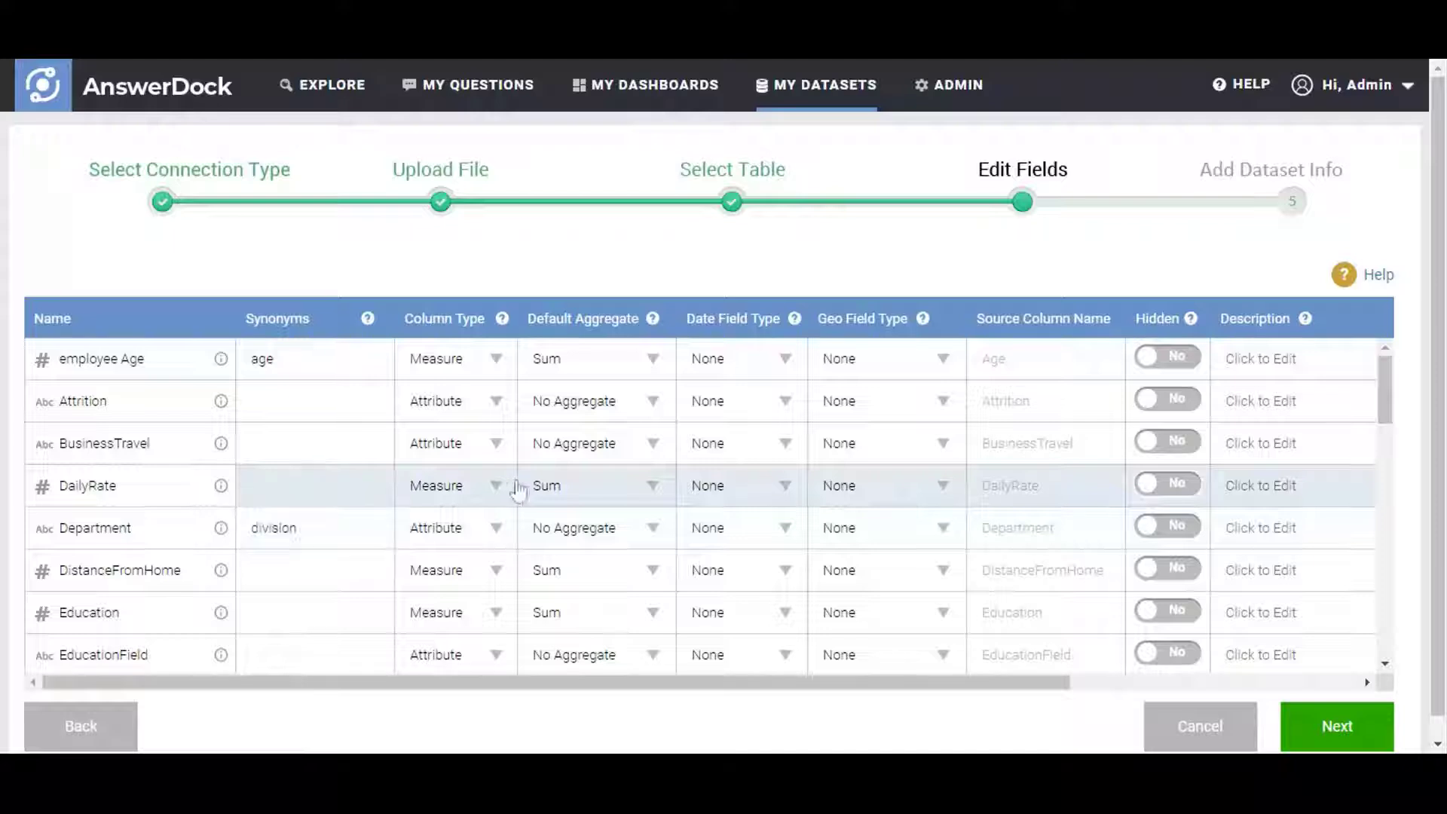
pyautogui.scroll(-4, 588, 510)
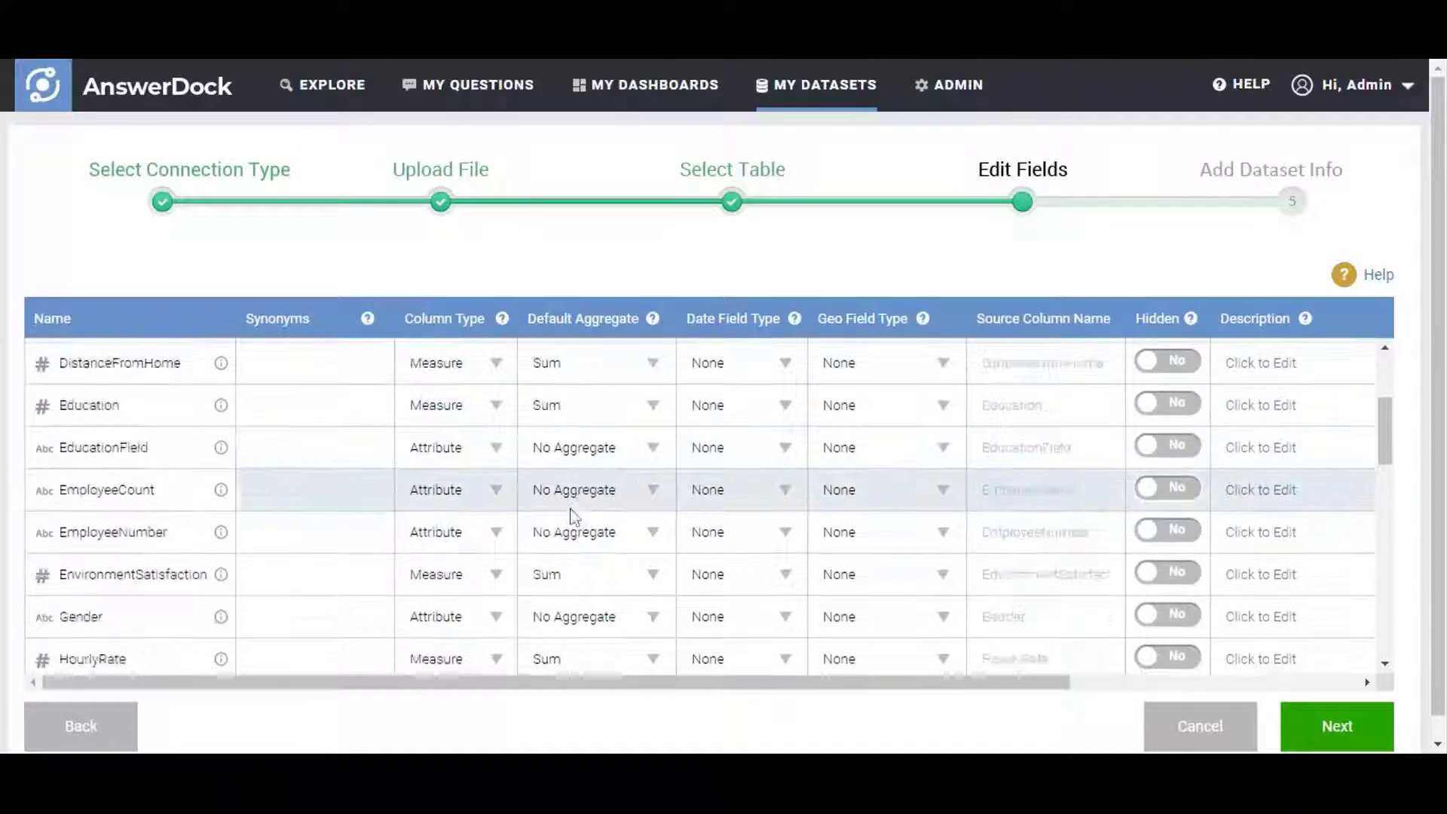
pyautogui.click(588, 549)
pyautogui.scroll(-2, 574, 563)
pyautogui.scroll(-3, 575, 563)
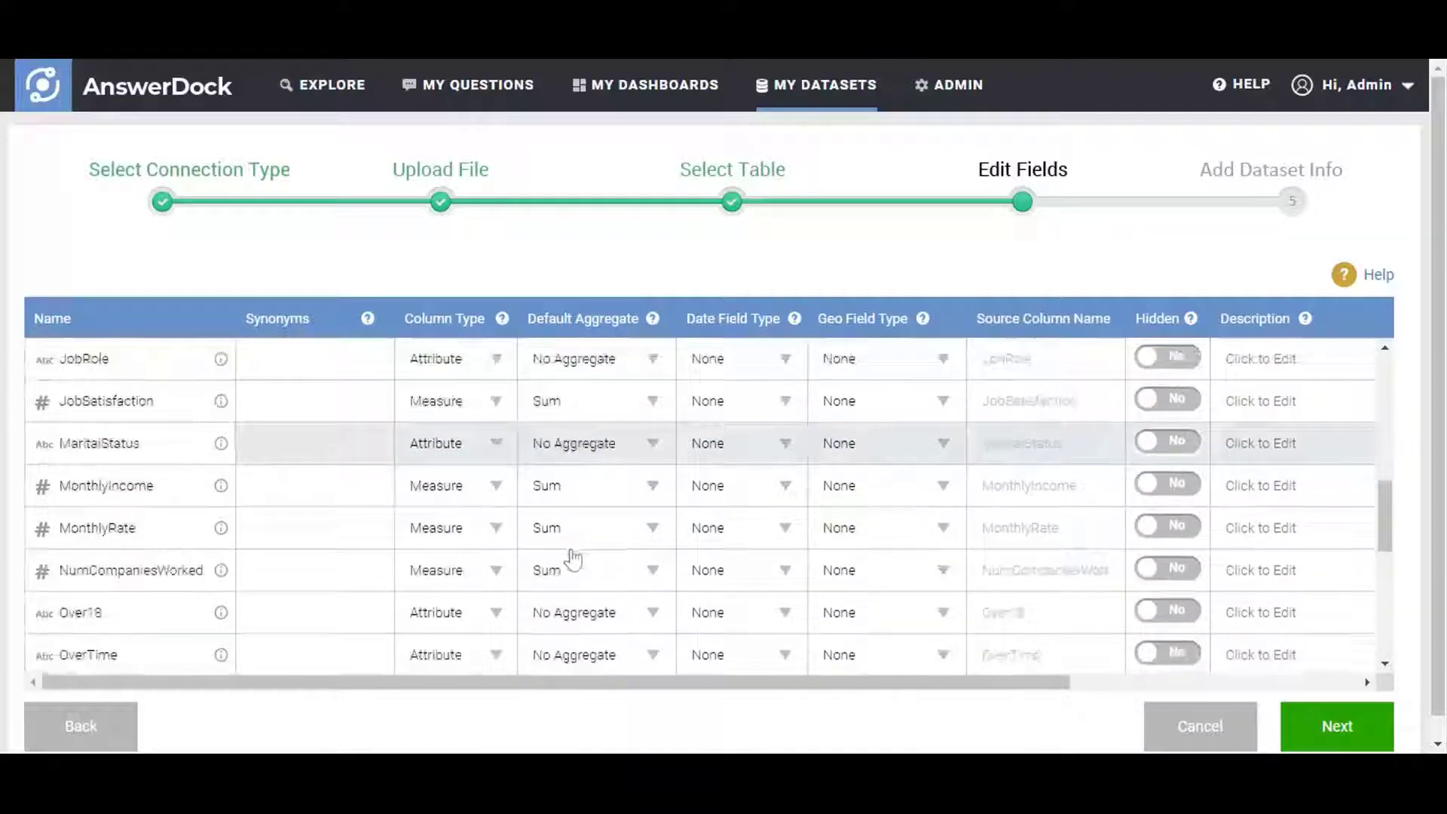
pyautogui.click(595, 540)
pyautogui.click(586, 574)
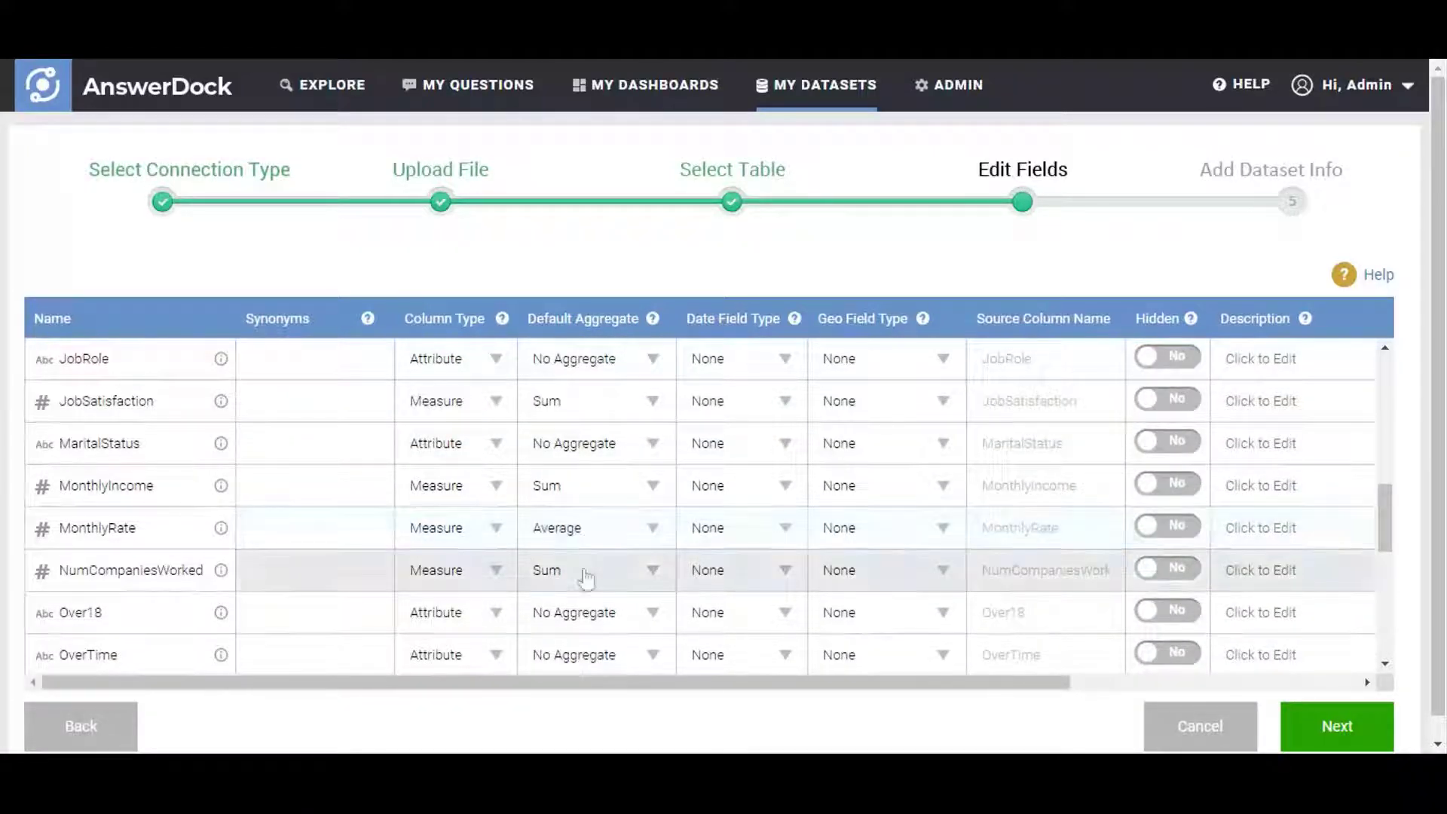
# Describe the OverTime field as "employee worked overtime" and proceed to the dataset info
pyautogui.scroll(-1, 601, 574)
pyautogui.scroll(-2, 609, 574)
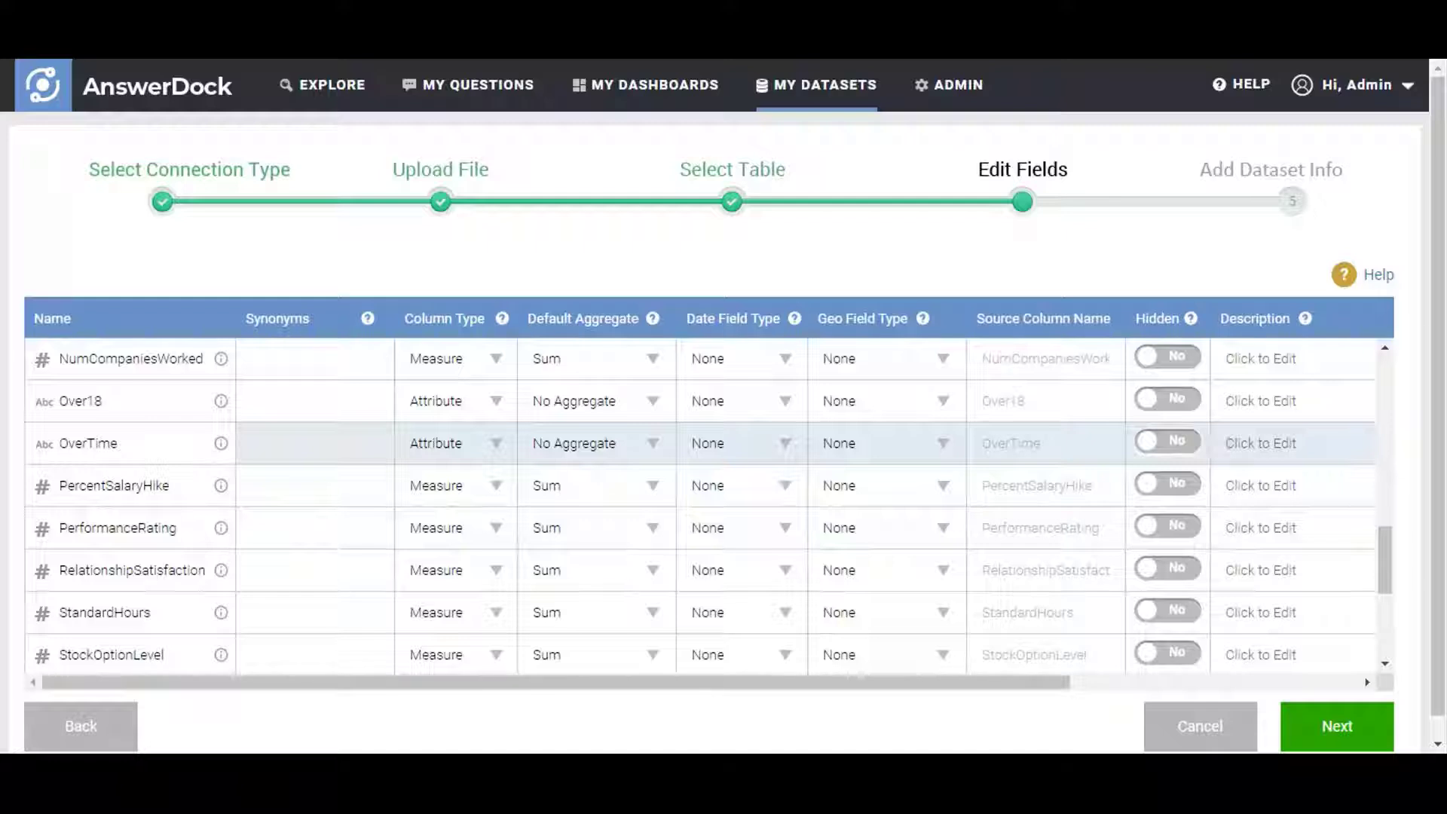
pyautogui.click(1227, 443)
pyautogui.write('employee worked overtime')
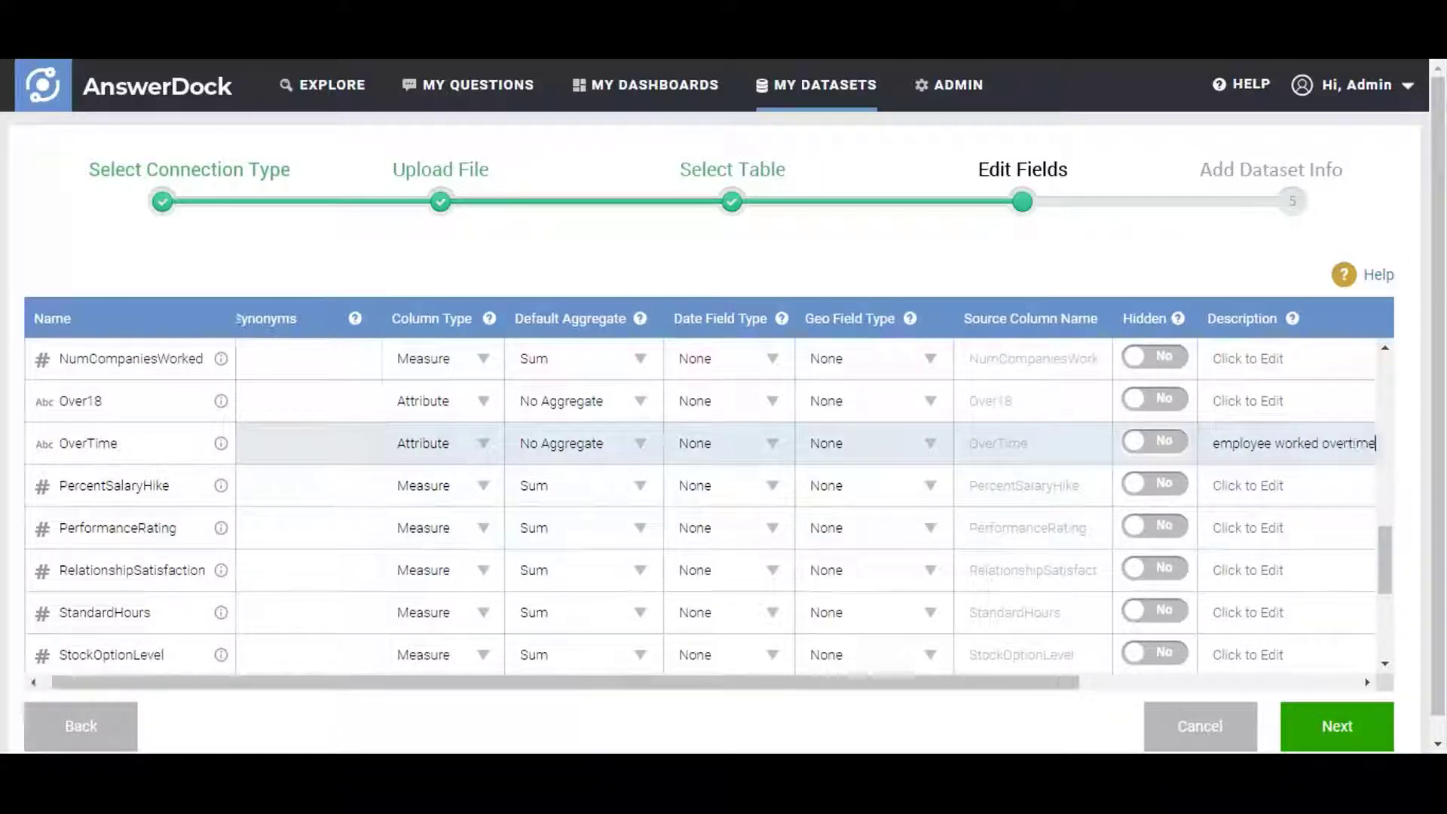
pyautogui.click(1359, 740)
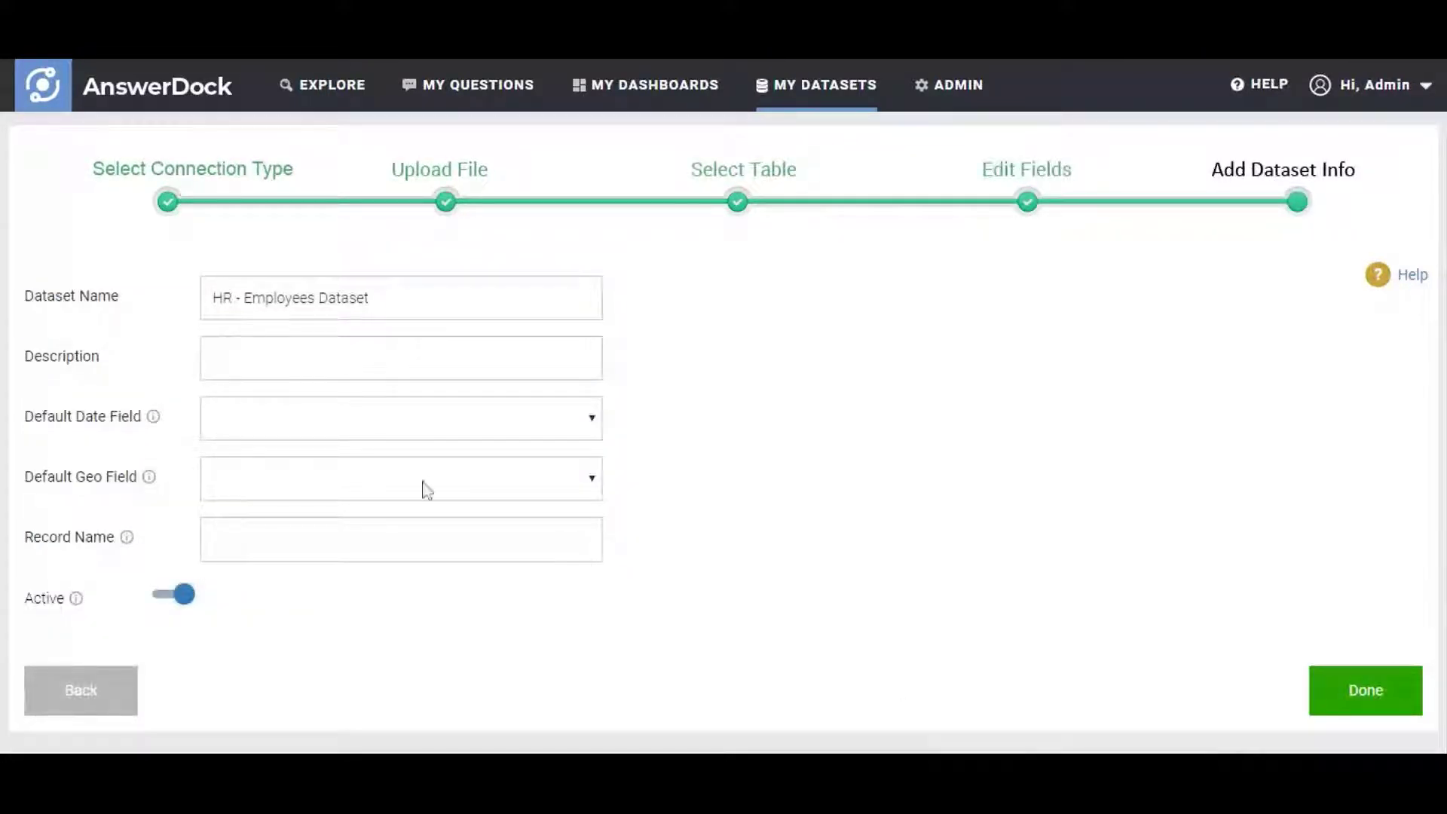
# Shorten the dataset name to Employees Dataset and enter the description "hr data from hr system"
pyautogui.moveTo(245, 298); pyautogui.dragTo(184, 297)
pyautogui.press('BackSpace')
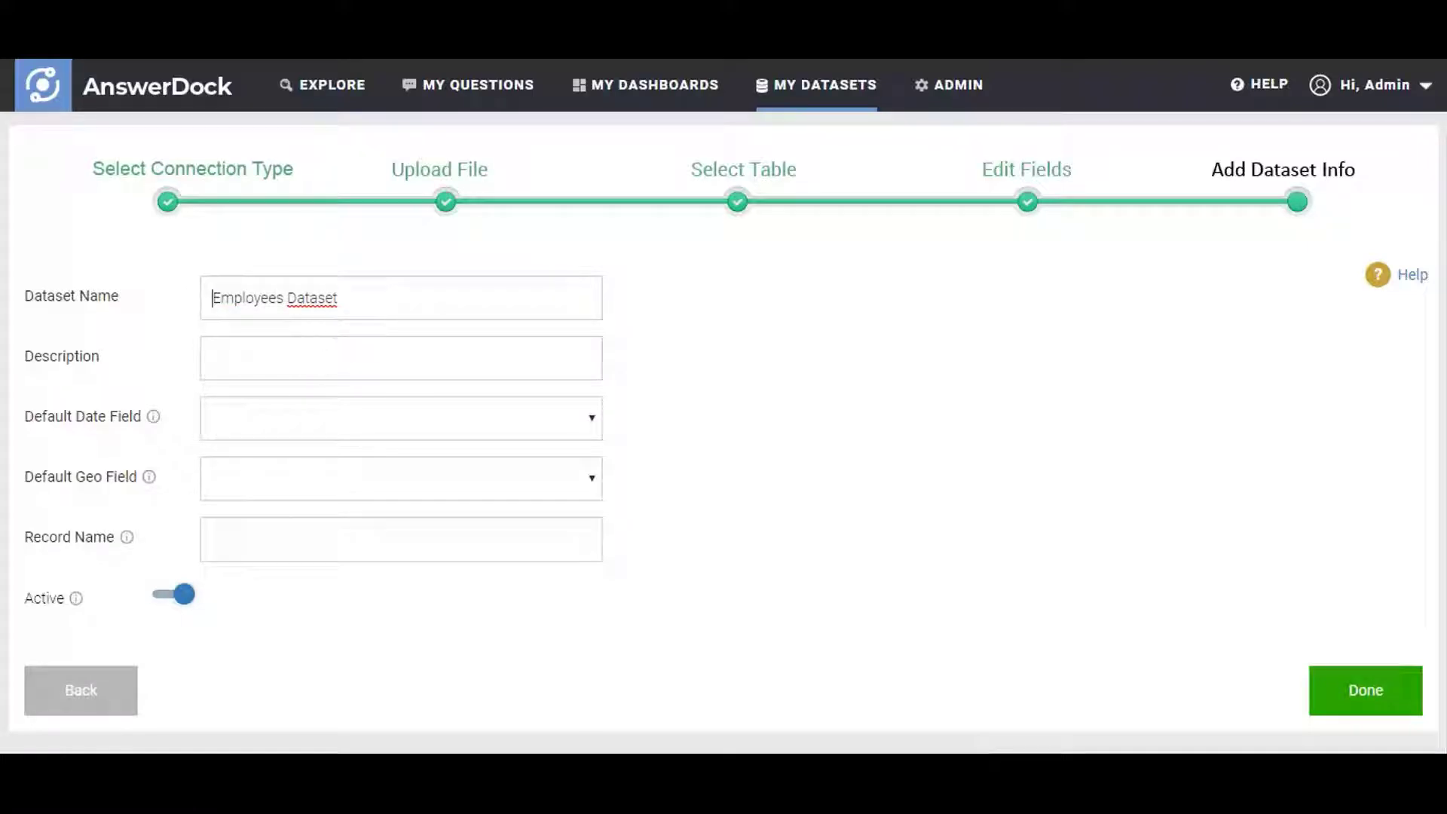
pyautogui.click(322, 341)
pyautogui.write('hr data from hr system')
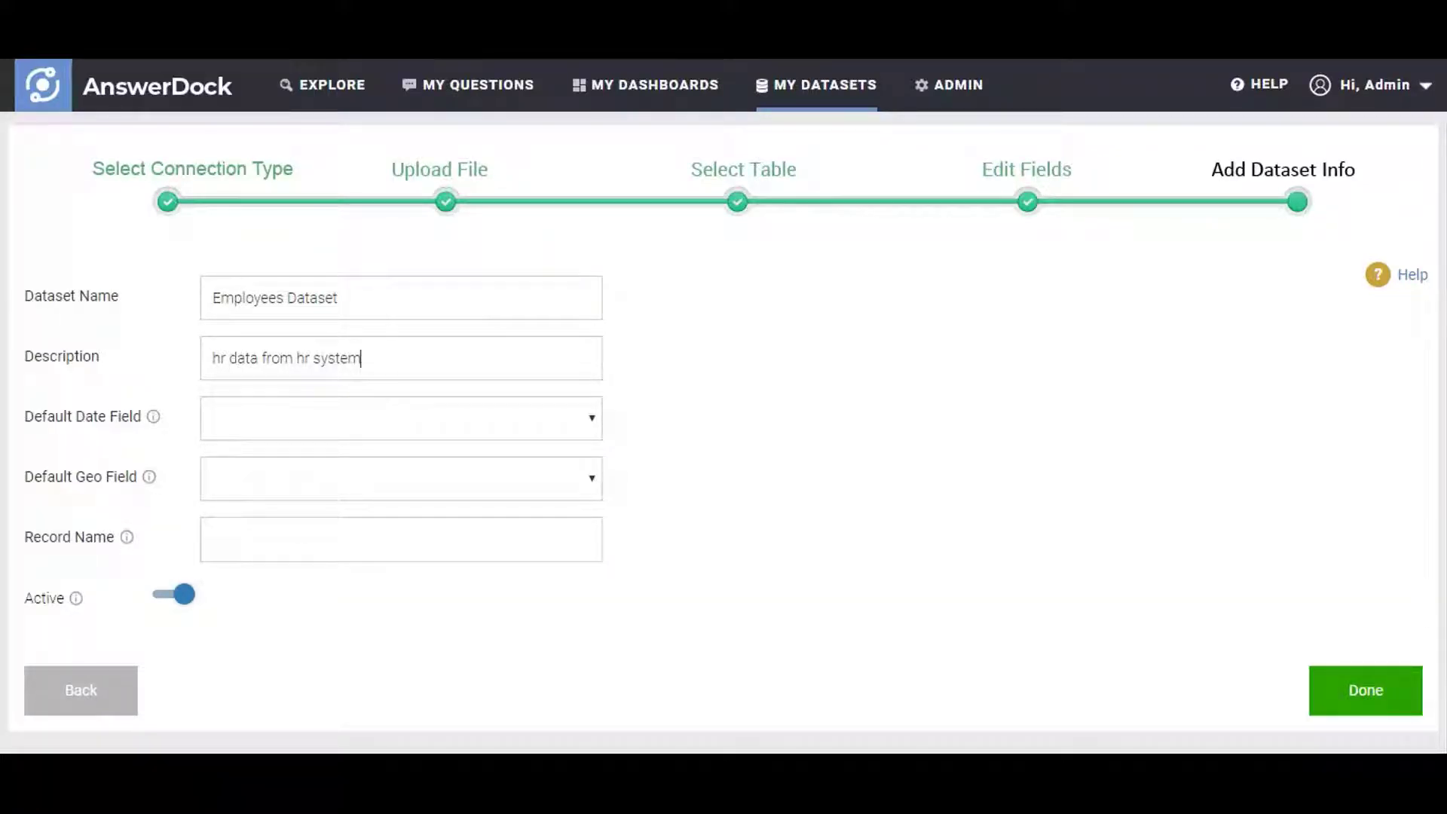
# Add employee and resource as record names for the dataset
pyautogui.write('employee')
pyautogui.press('Return')
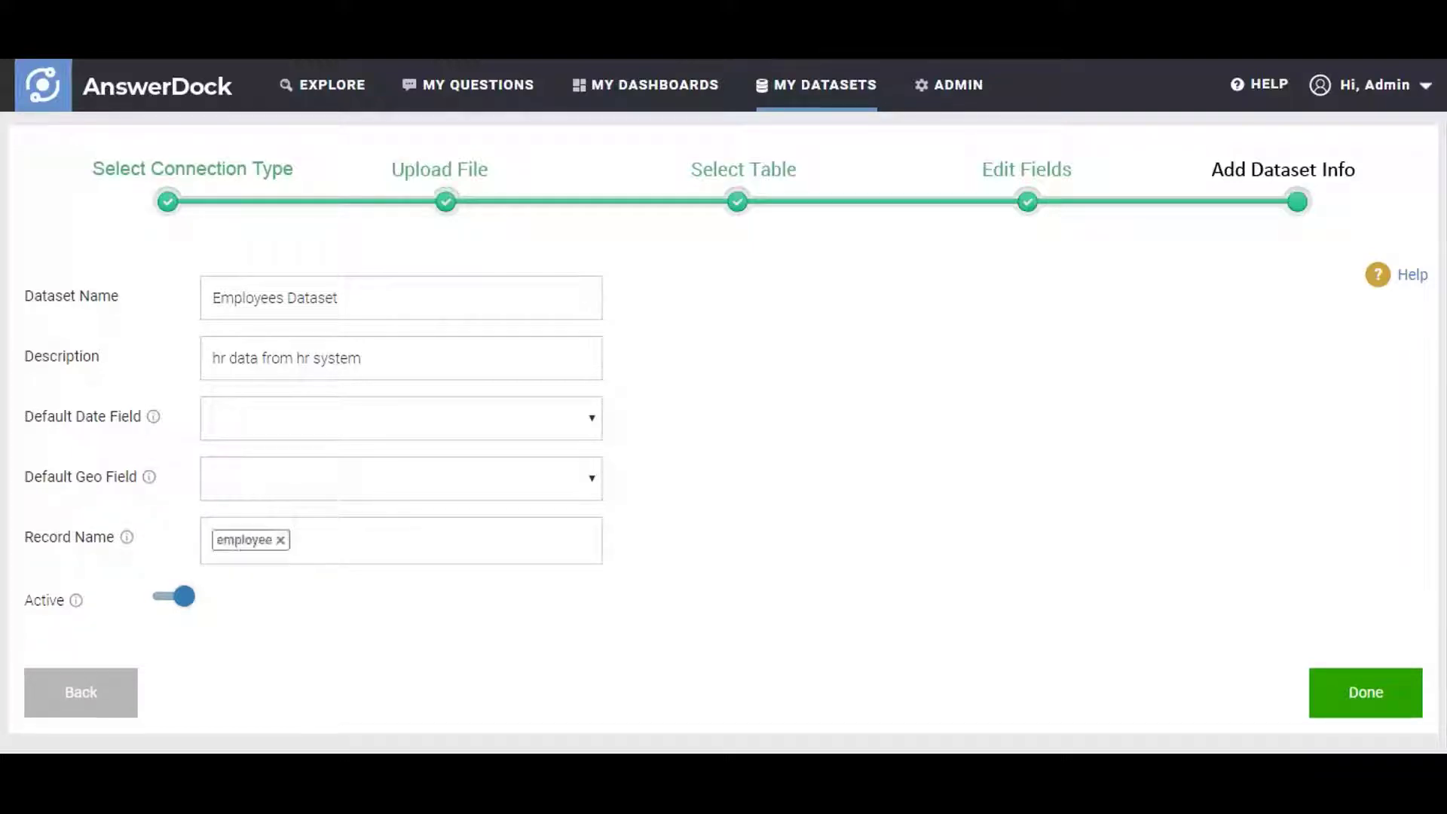
pyautogui.write('resource')
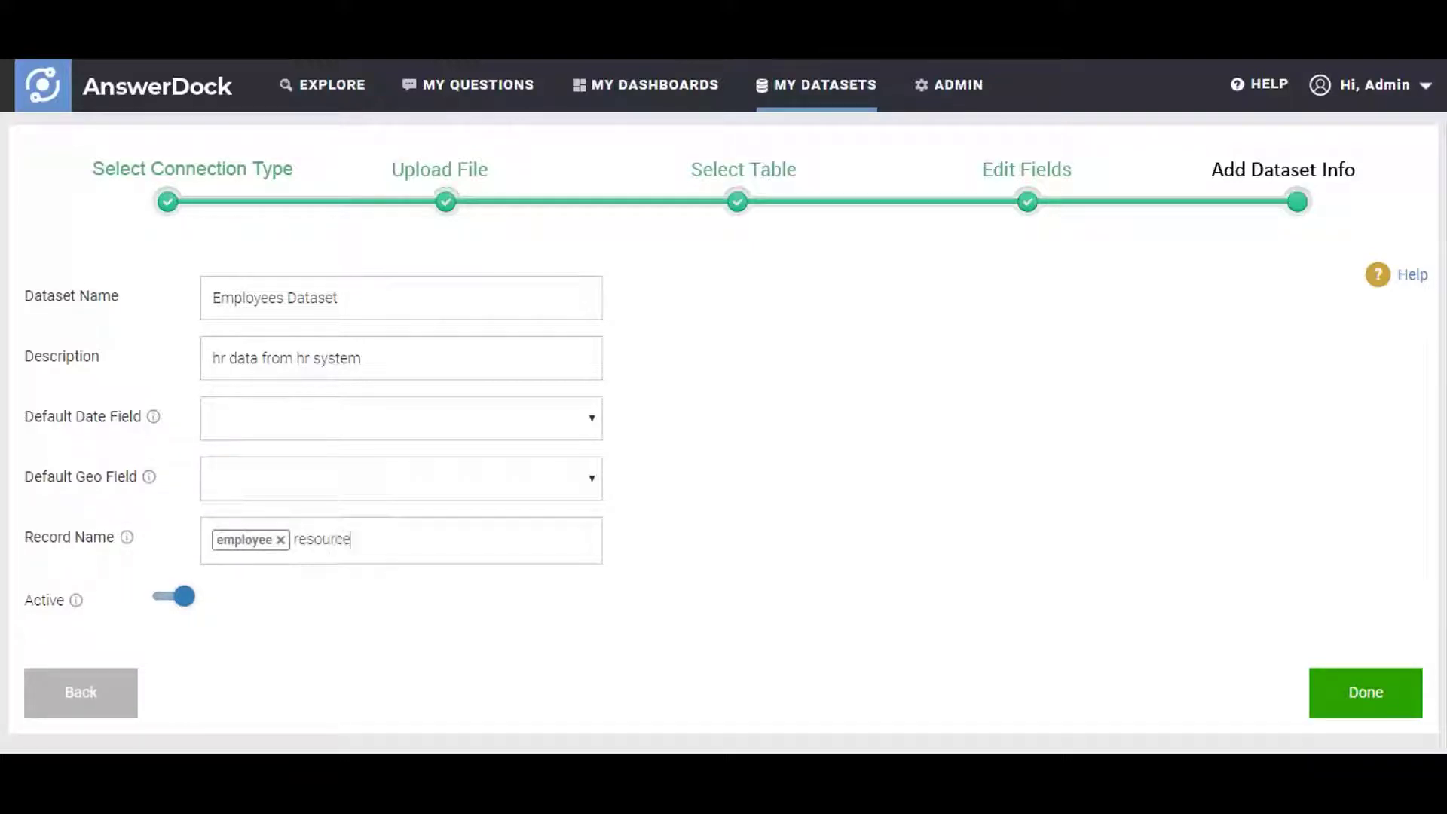
pyautogui.press('Return')
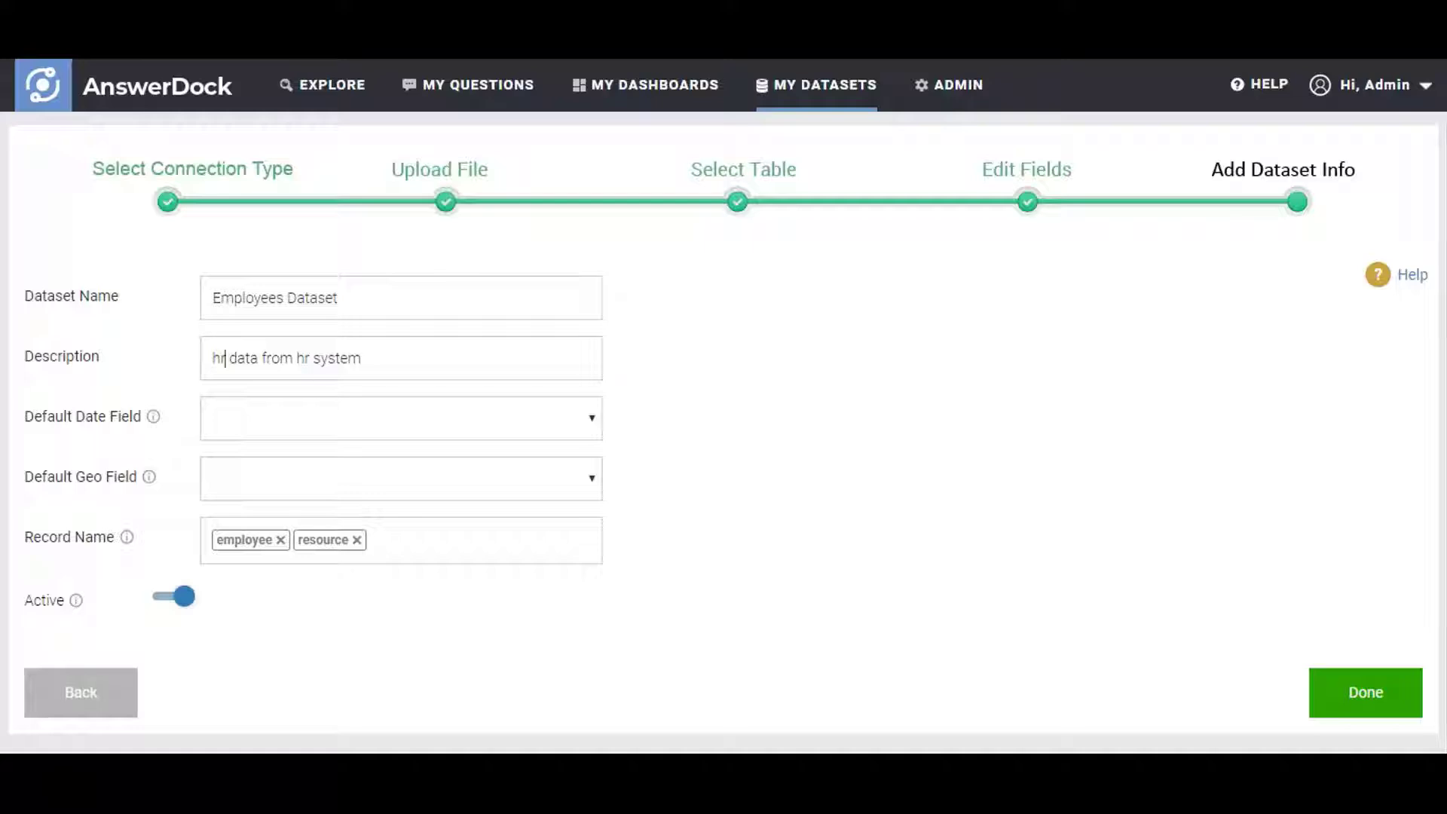
# Capitalize the first word of the description as HR and finish creating the dataset
pyautogui.doubleClick(219, 358)
pyautogui.write('HR')
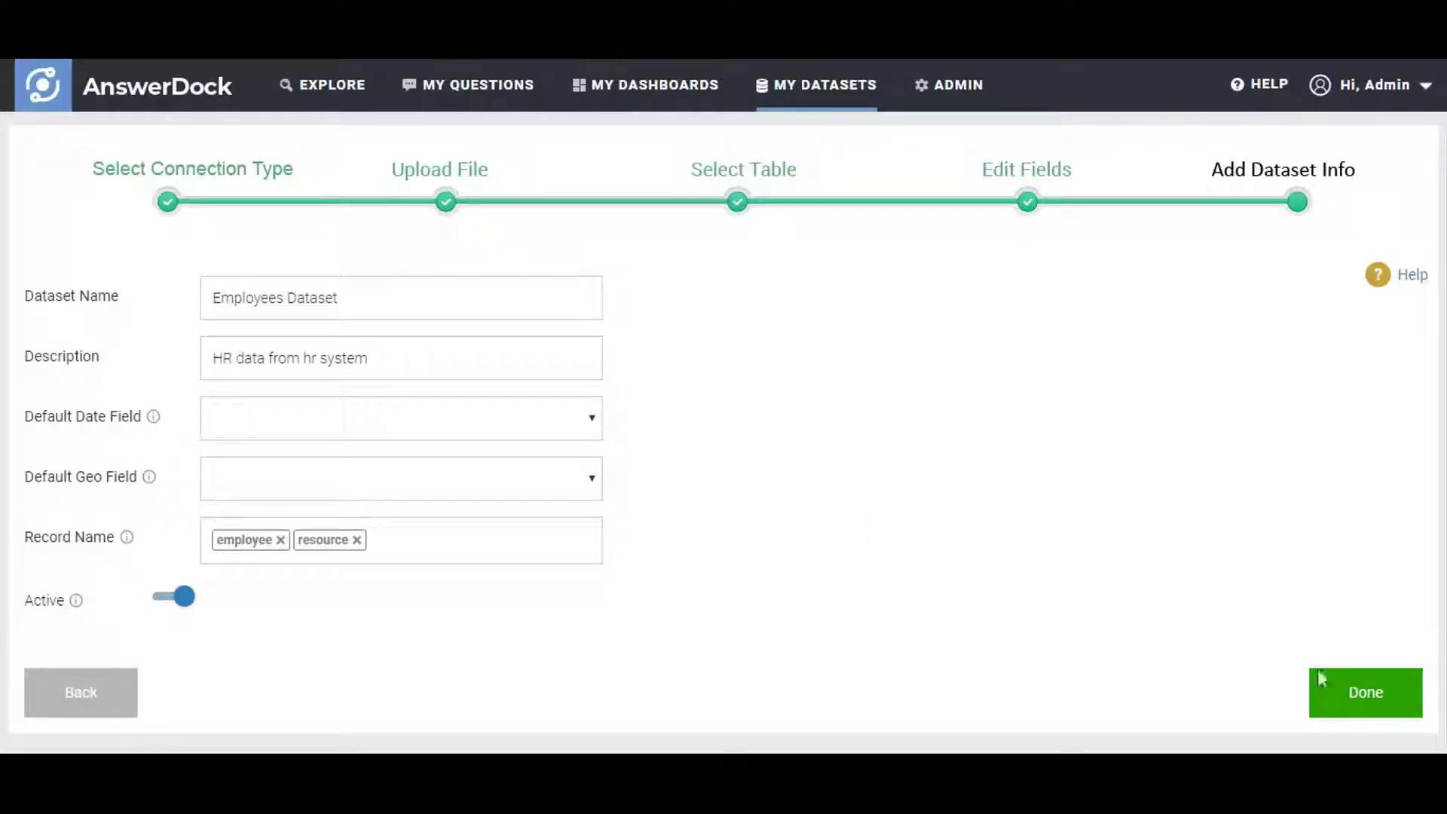
pyautogui.click(1321, 680)
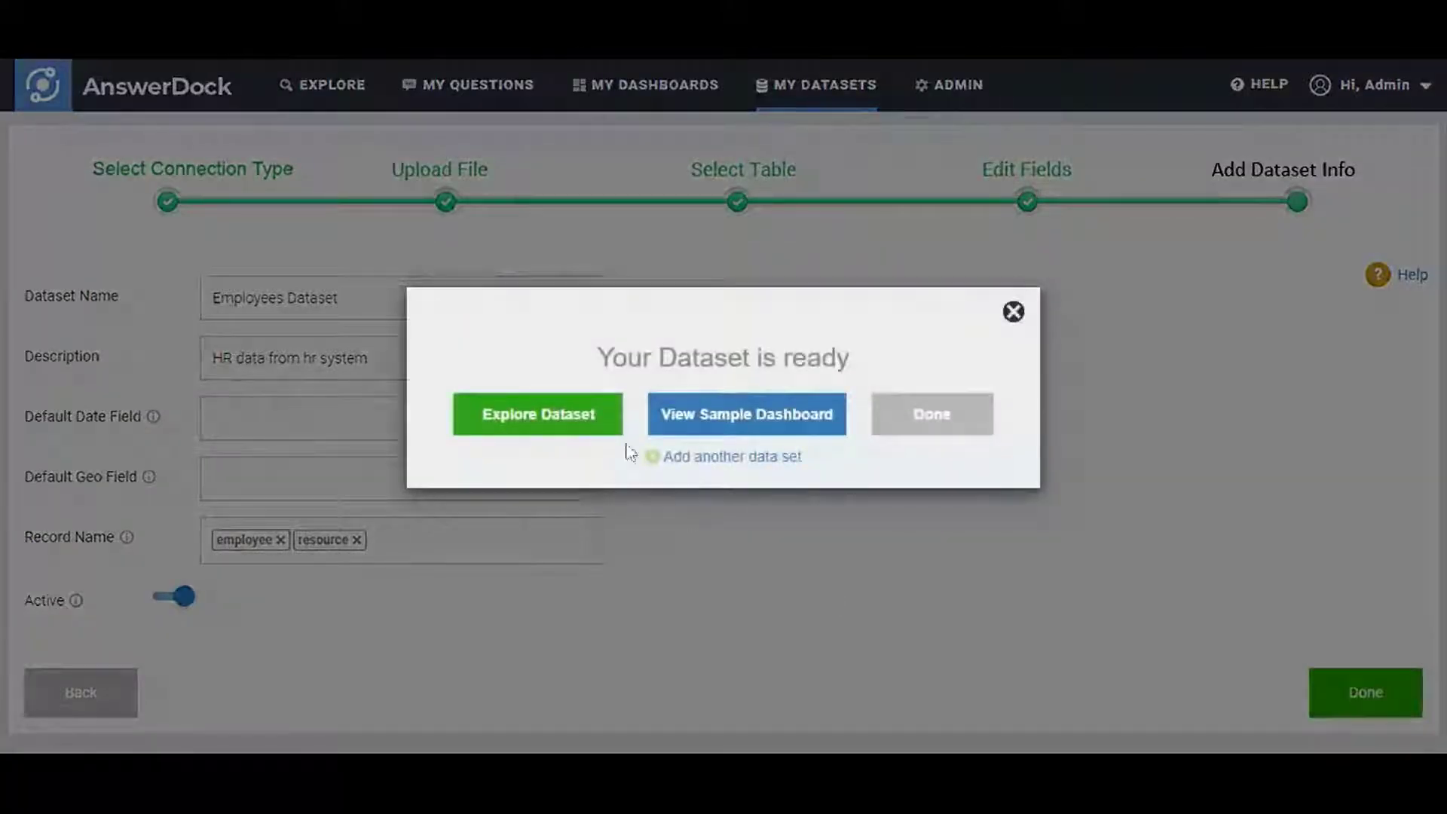
# Open the sample dashboard for the new dataset and look through its charts
pyautogui.click(758, 424)
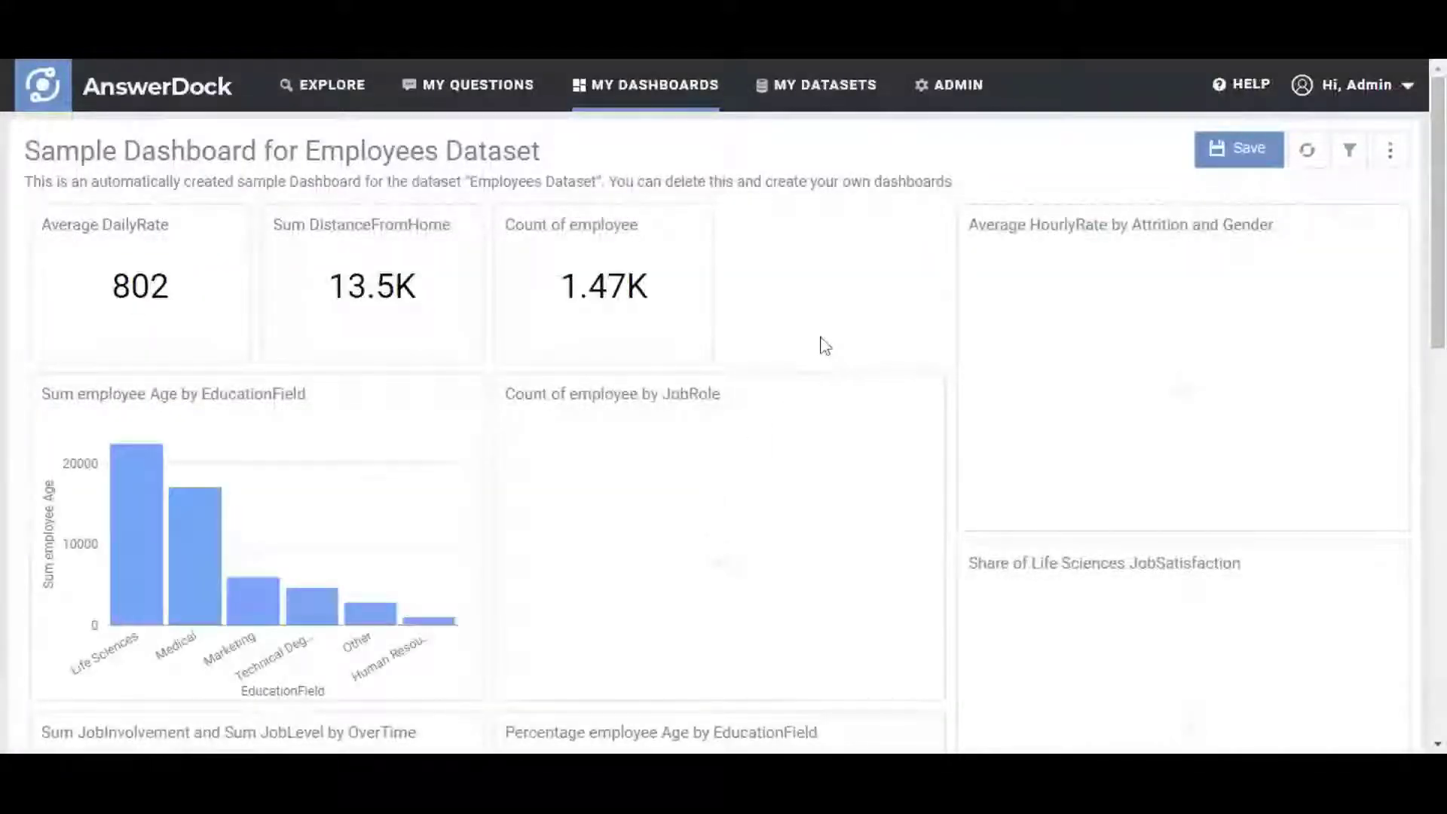
pyautogui.scroll(-6, 825, 346)
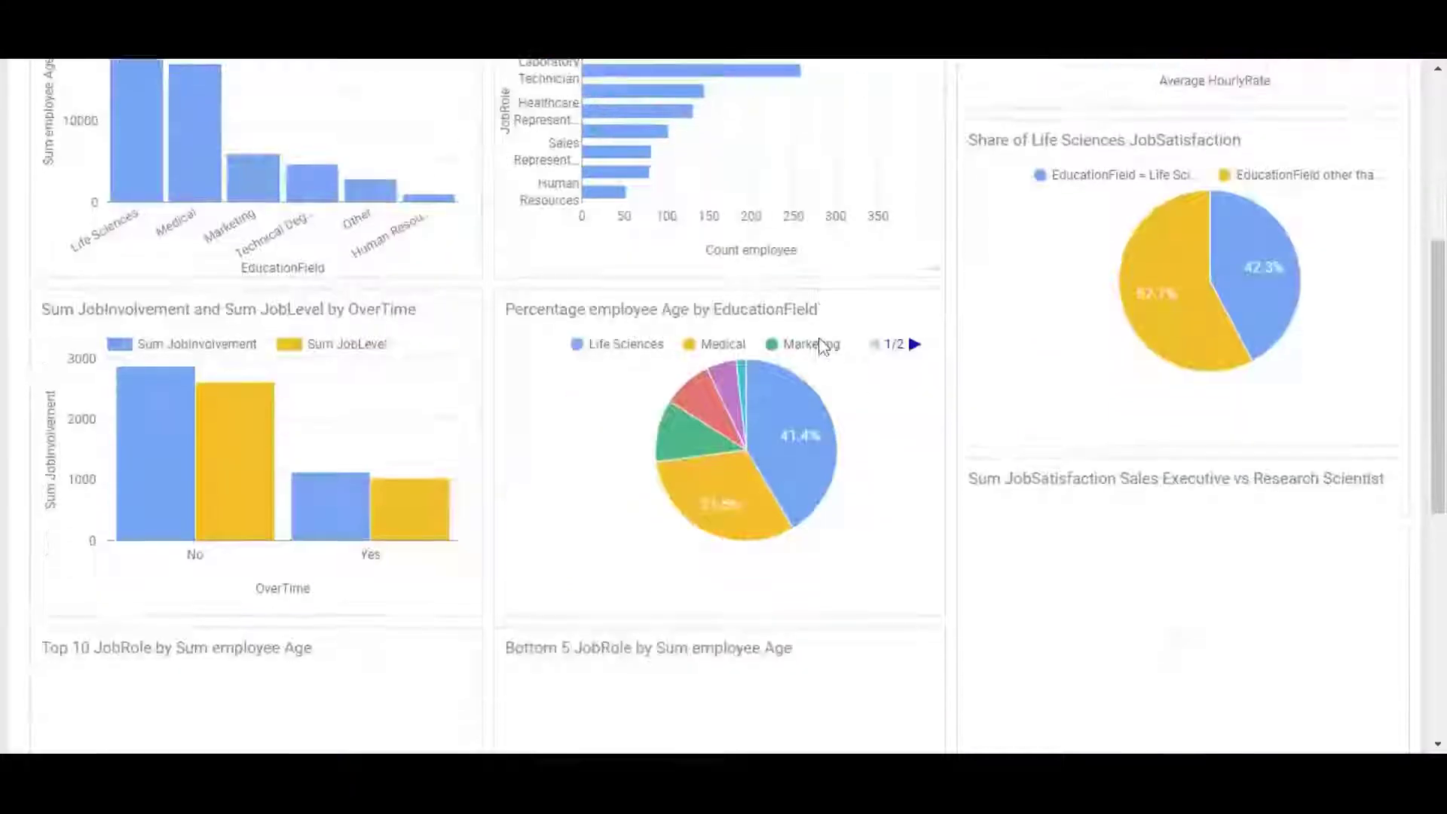
pyautogui.scroll(-3, 825, 346)
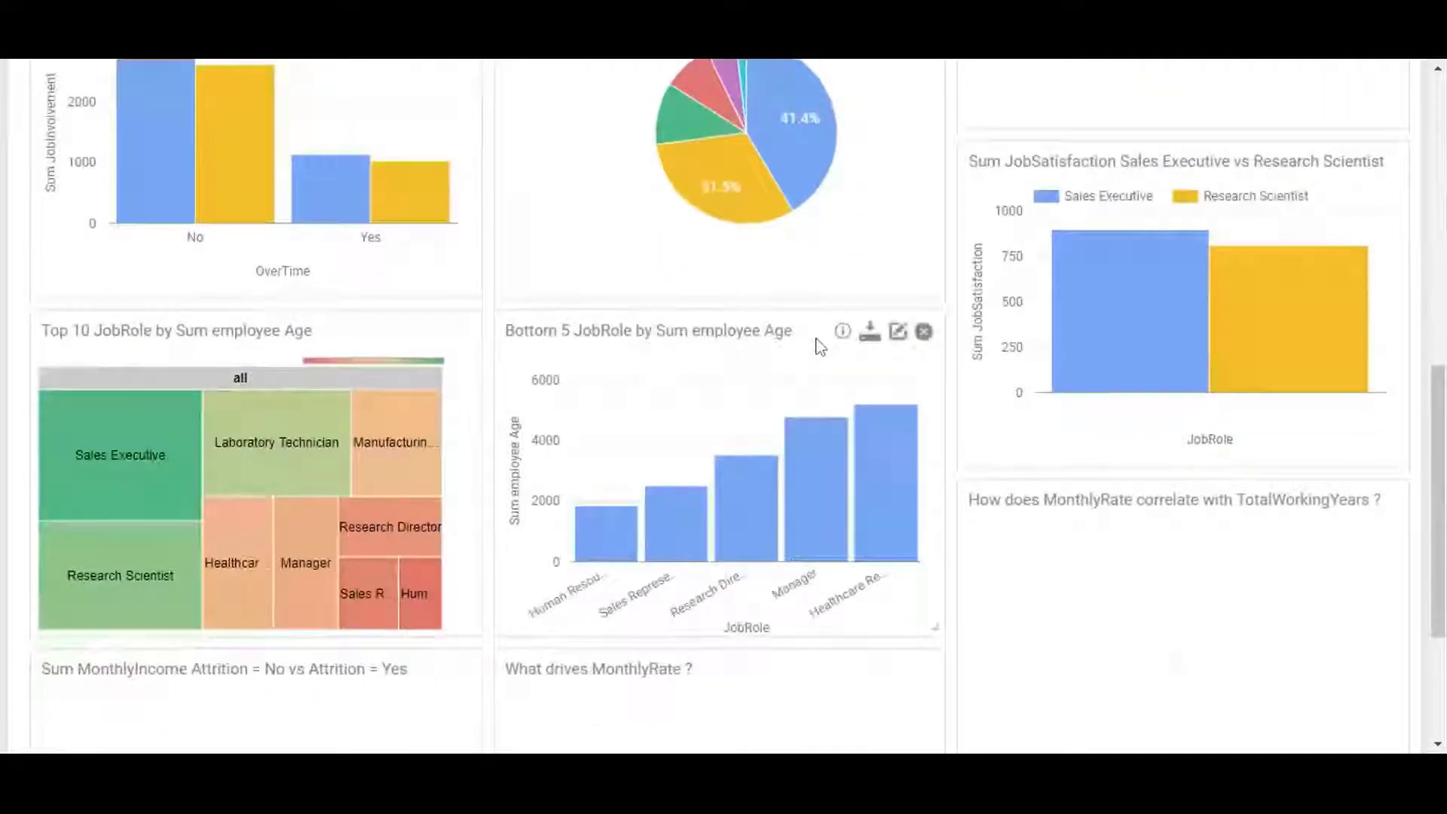
# Examine the sample dashboard's remaining charts, including the job role, job satisfaction, monthly income and MonthlyRate ones
pyautogui.scroll(-2, 820, 345)
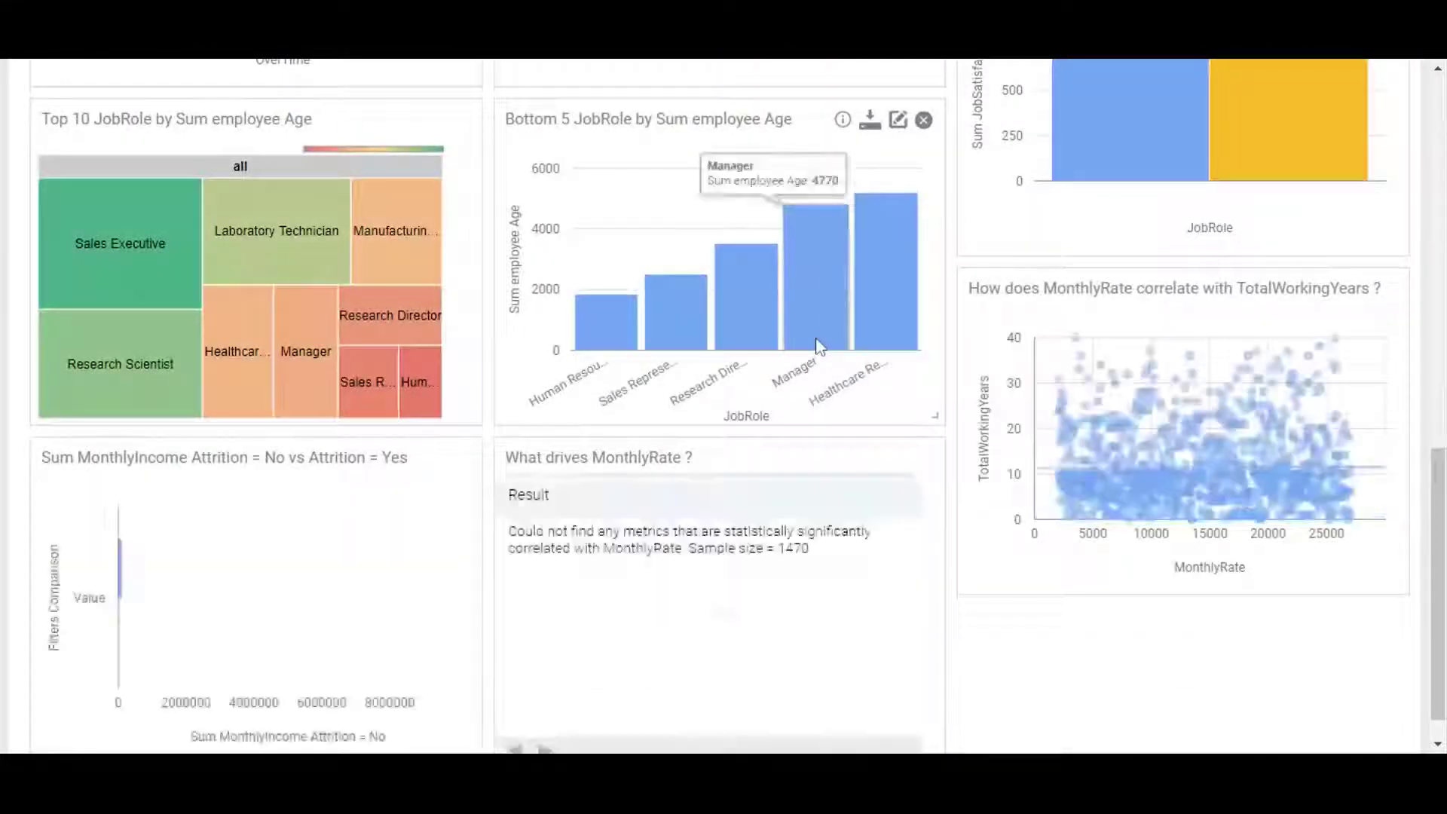
pyautogui.scroll(4, 816, 339)
pyautogui.scroll(-5, 816, 340)
pyautogui.scroll(5, 817, 340)
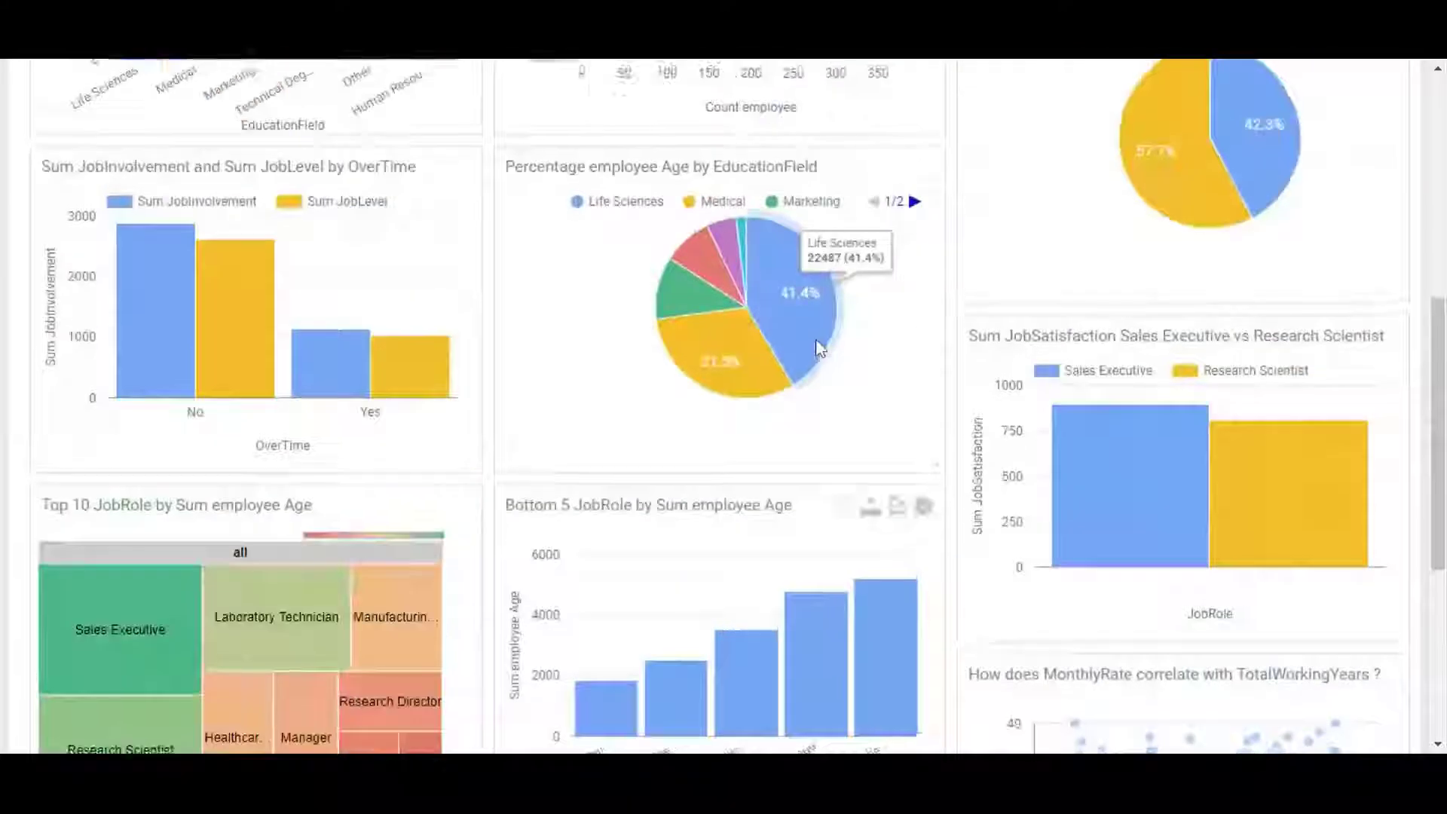
pyautogui.scroll(10, 820, 348)
# Open Employees Dataset for exploration from the list of datasets and review the example questions generated for it
pyautogui.click(827, 85)
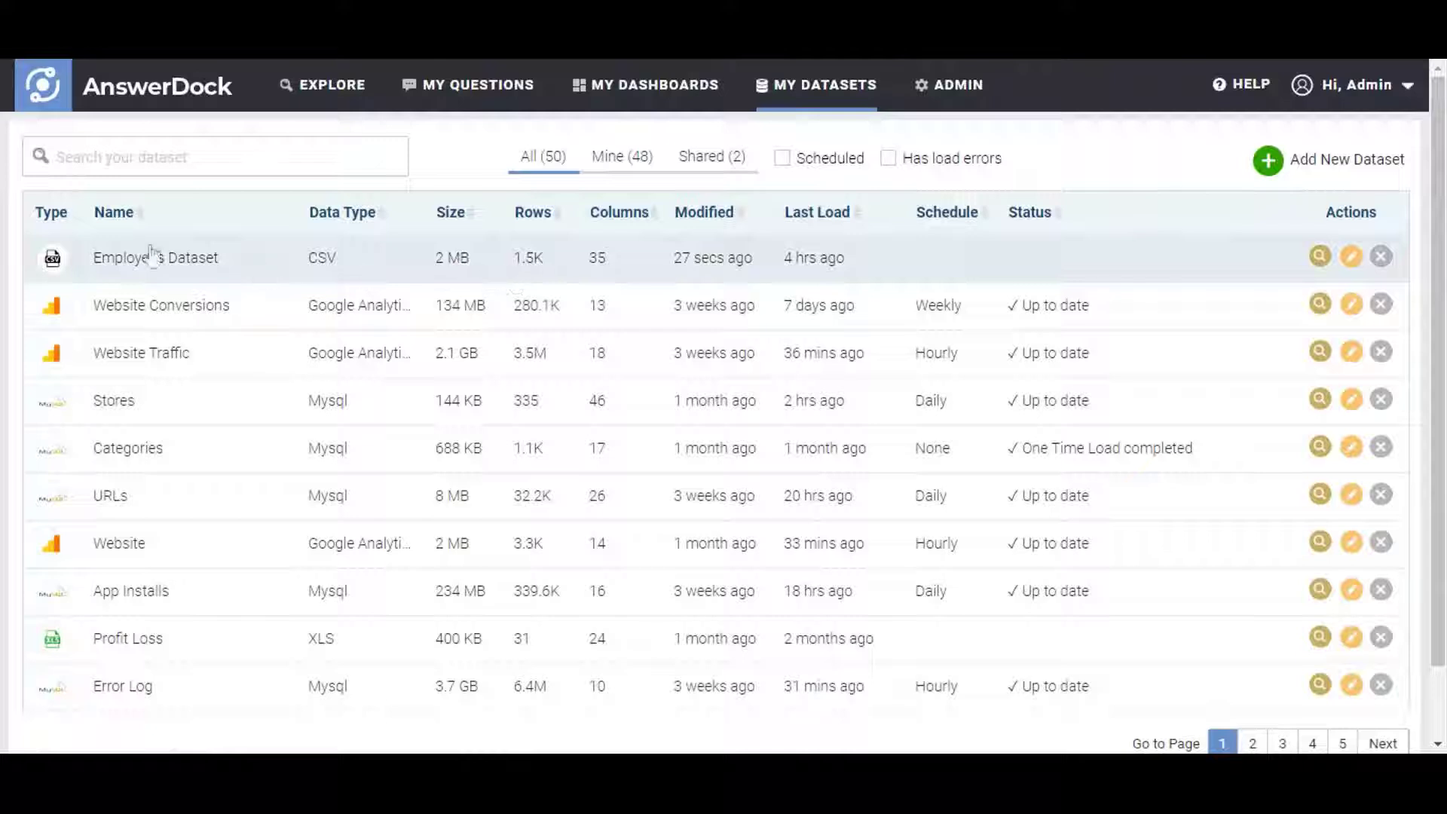
pyautogui.click(1320, 256)
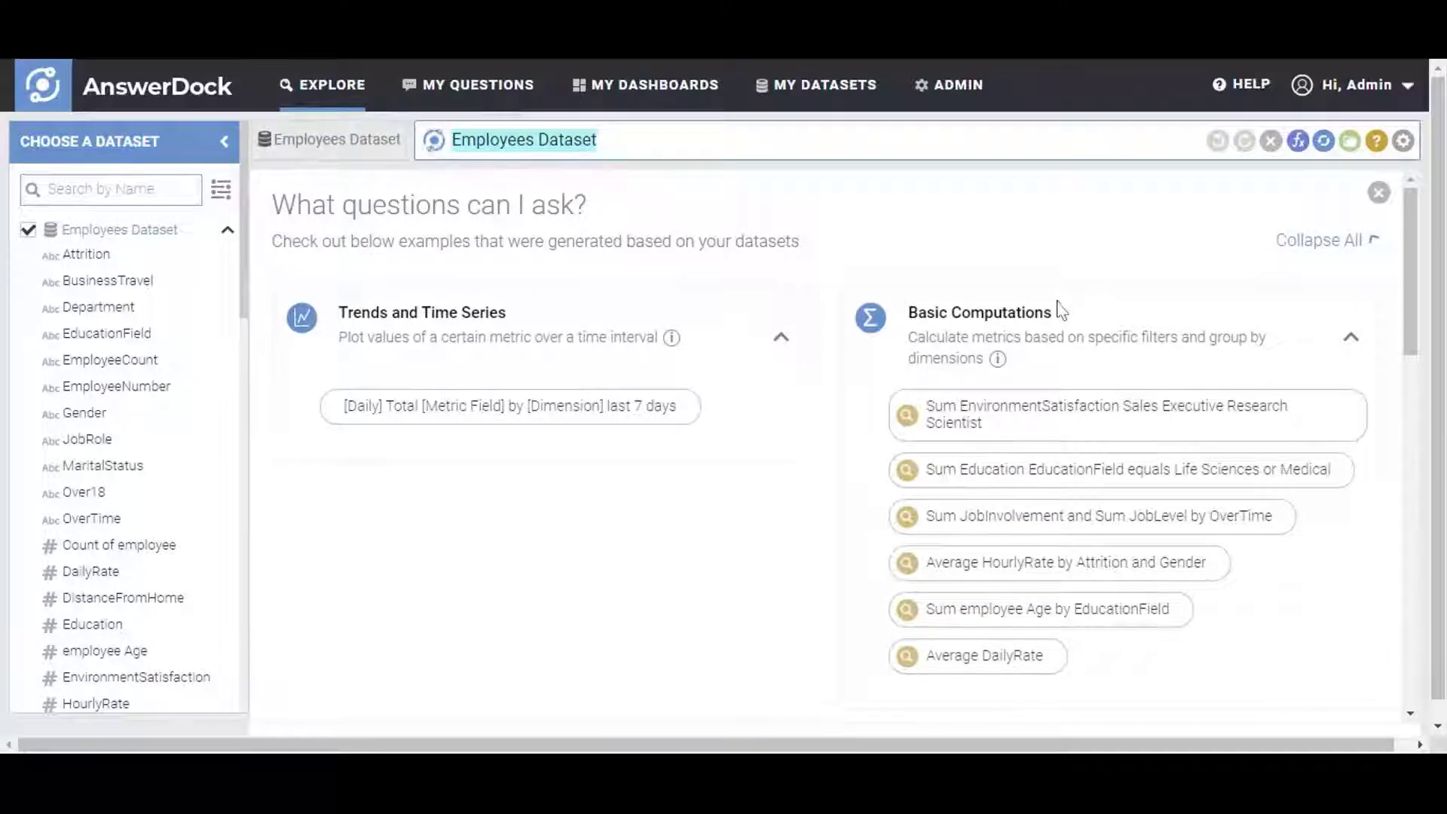
pyautogui.scroll(-2, 1061, 310)
pyautogui.scroll(-10, 1061, 310)
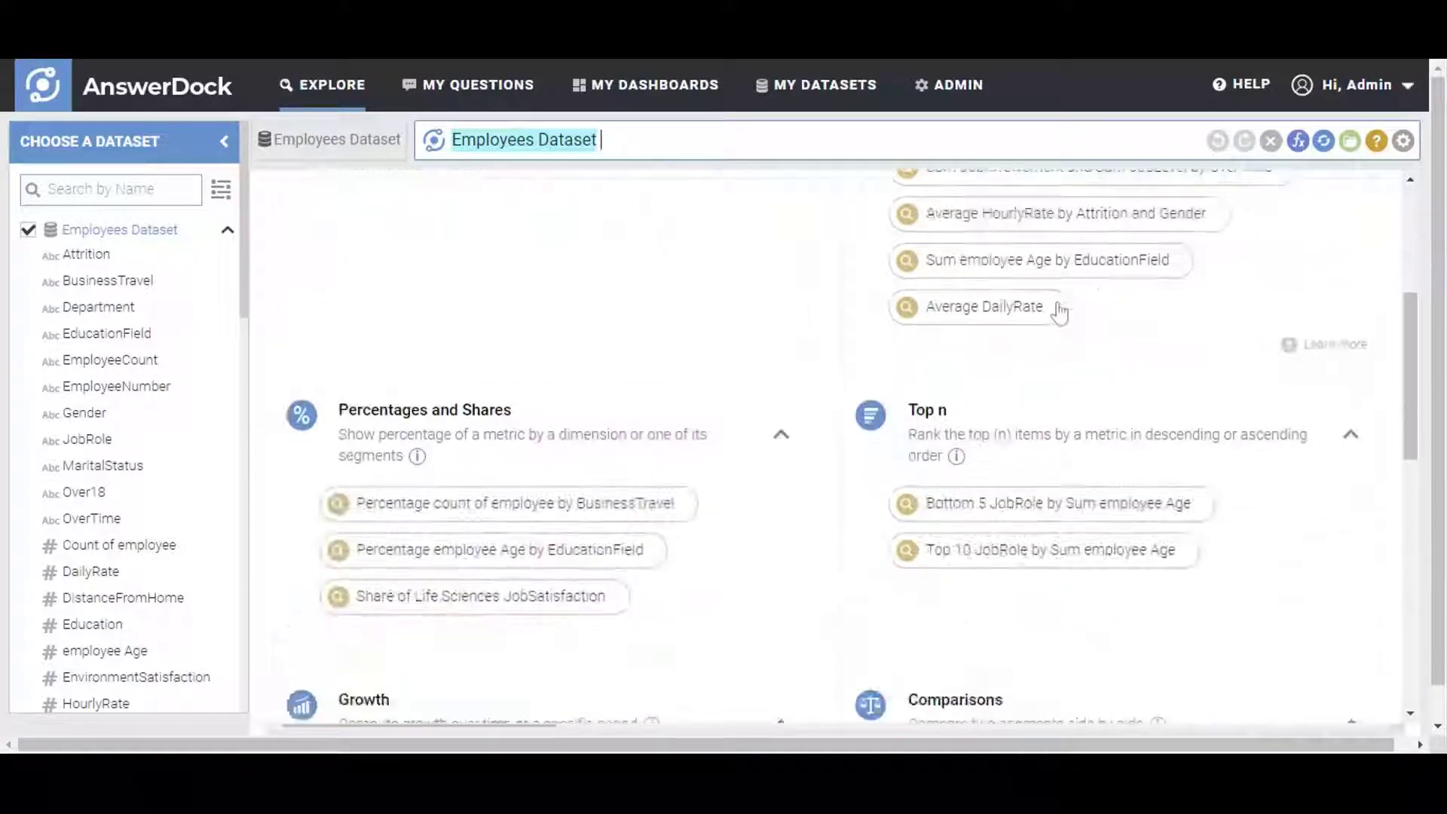
pyautogui.scroll(-6, 1055, 308)
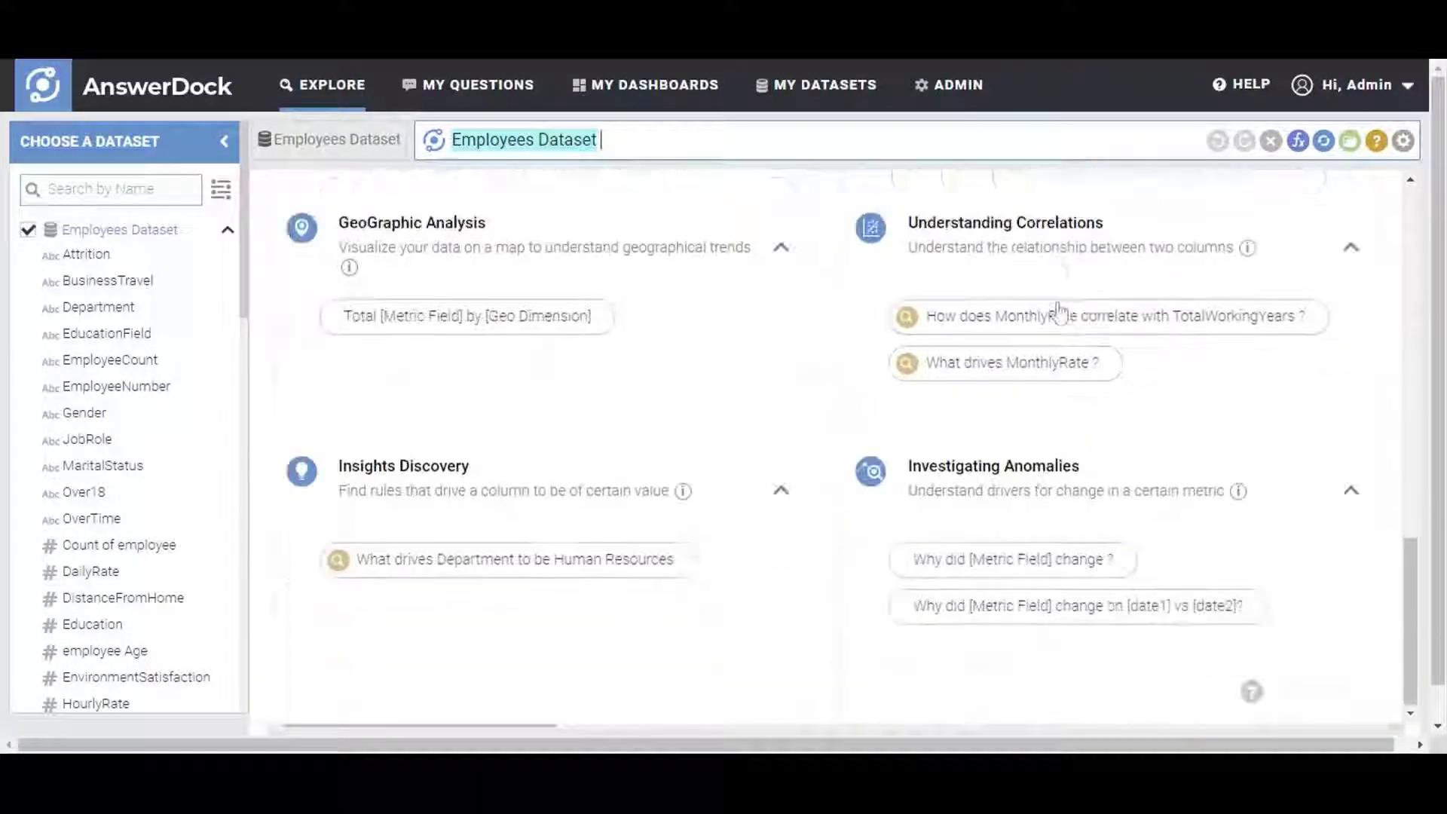
pyautogui.scroll(18, 1061, 311)
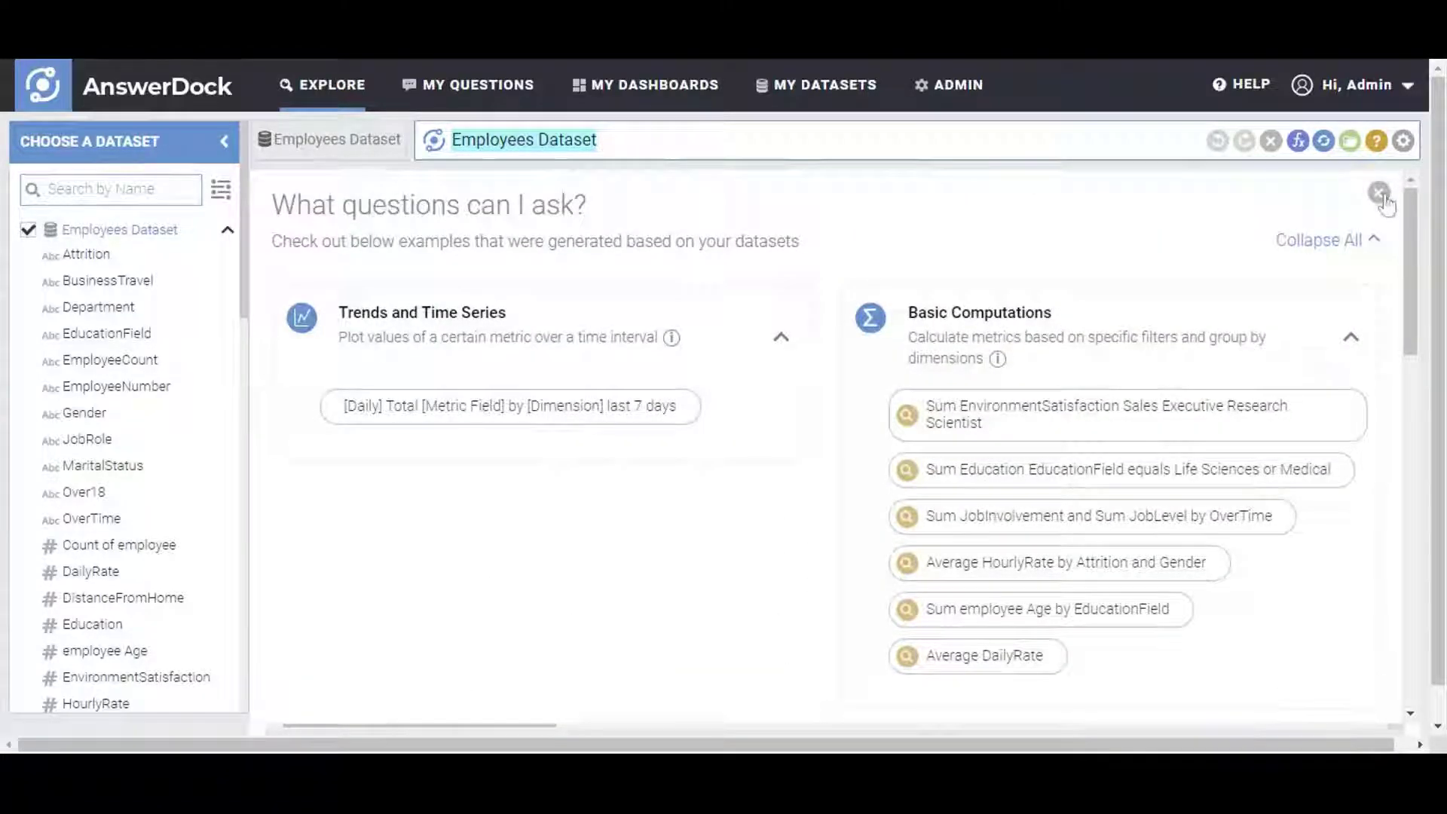
# Close the example questions and look over the Employees Dataset's table columns and field list
pyautogui.click(1378, 193)
pyautogui.moveTo(543, 720); pyautogui.dragTo(482, 690)
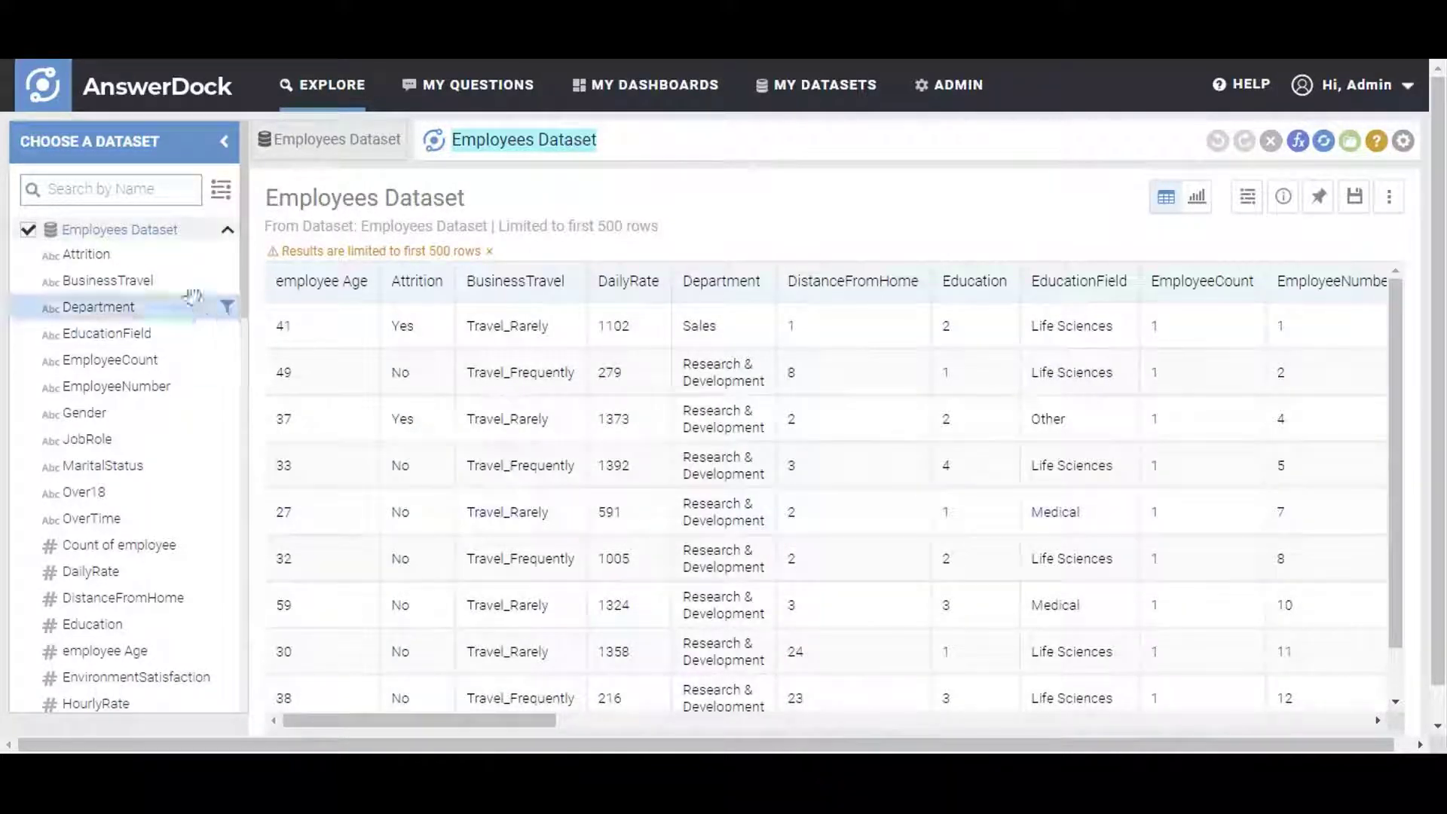
pyautogui.moveTo(197, 254)
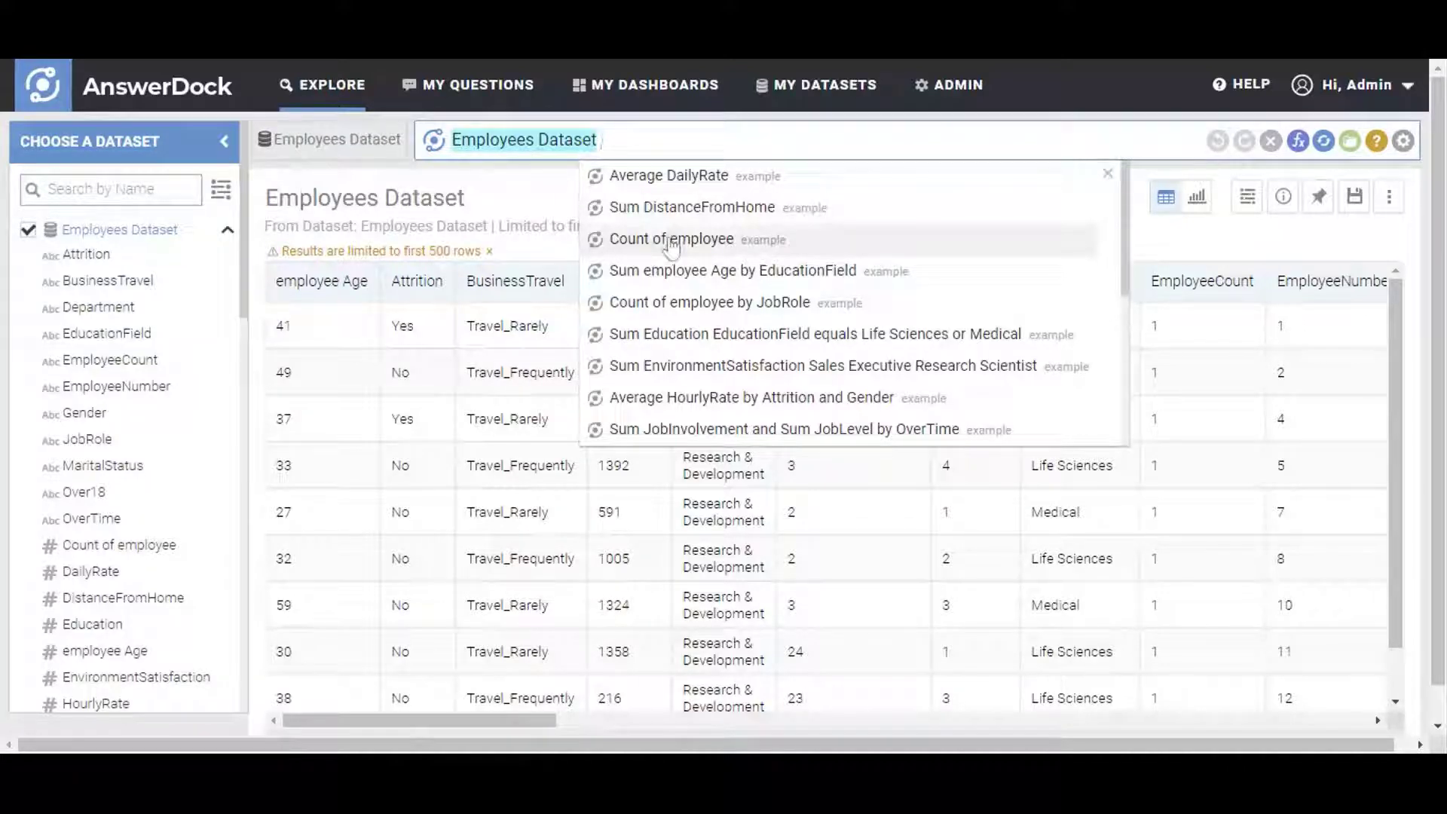
# Query the Employees Dataset for the count of employee by Department using the suggested question terms
pyautogui.click(670, 240)
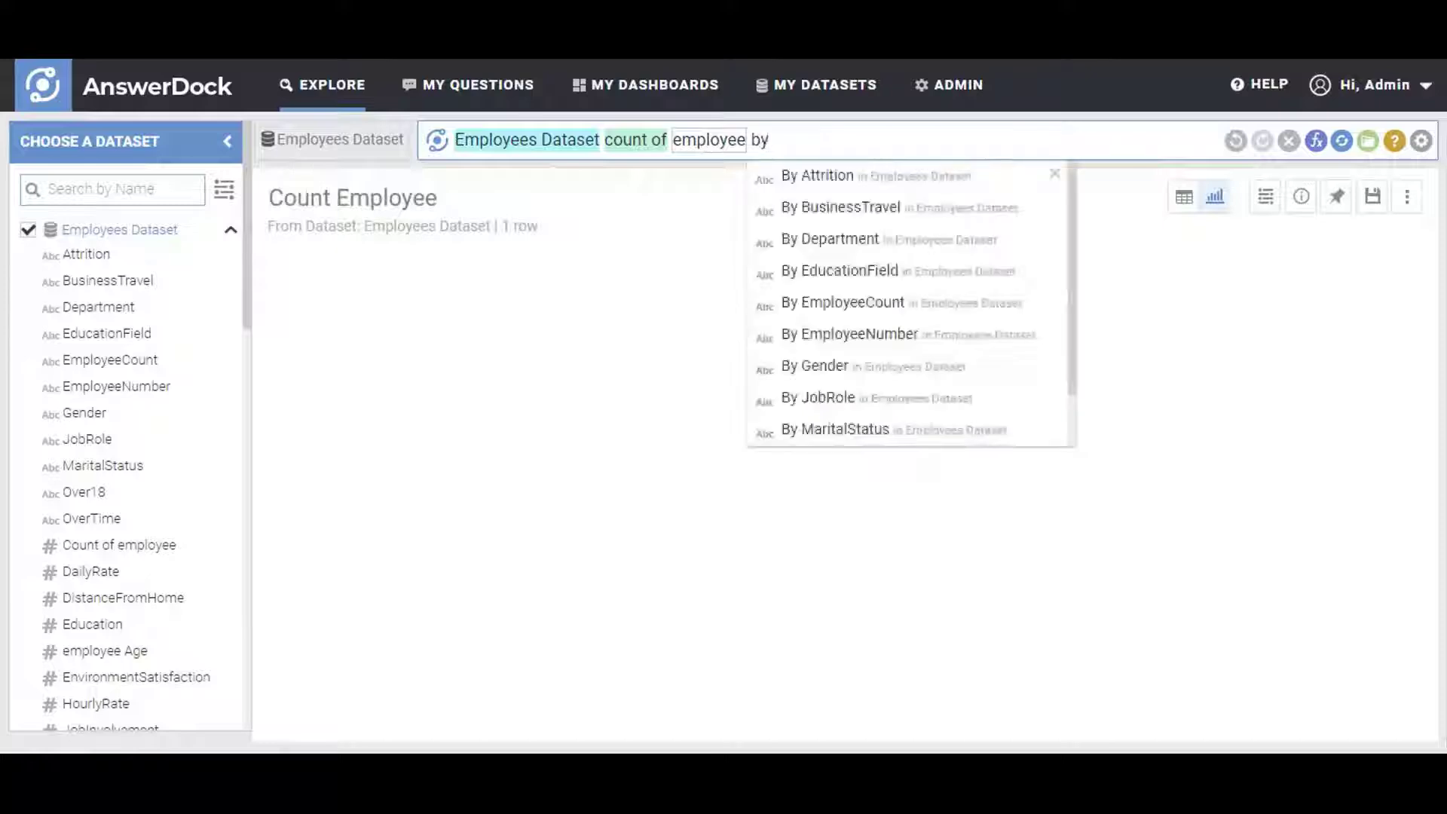
pyautogui.click(788, 241)
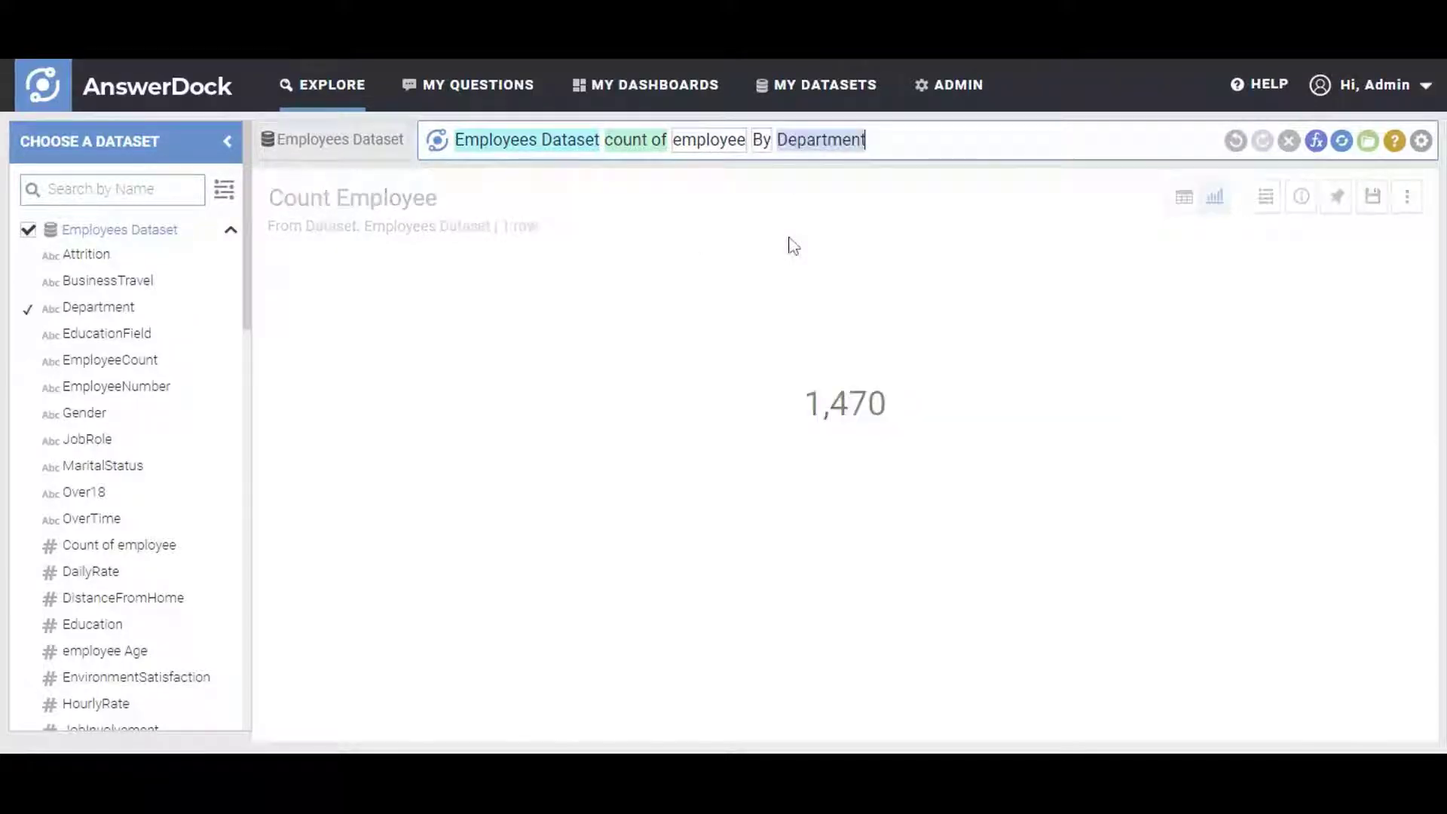